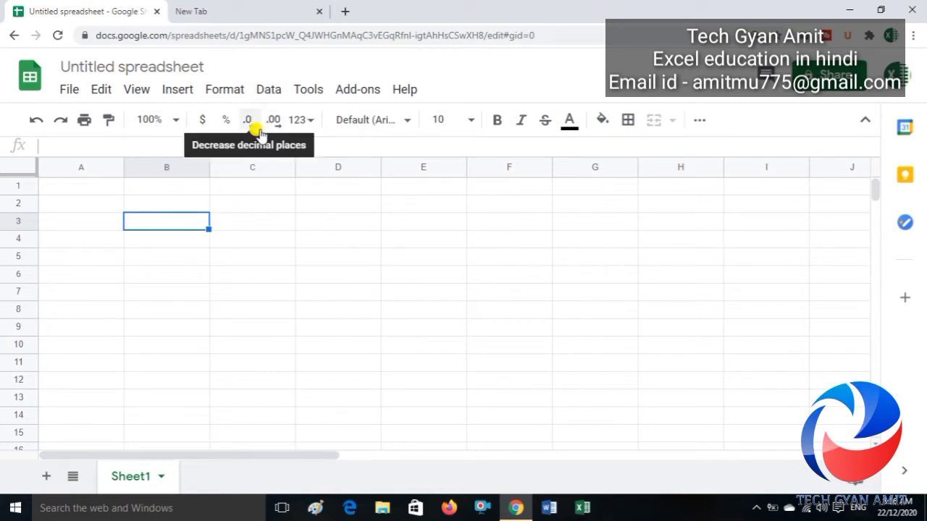
Step: Use Tools > Create a form to generate a Google Form linked to this spreadsheet
{"action": "left_click", "coordinate": [307, 92]}
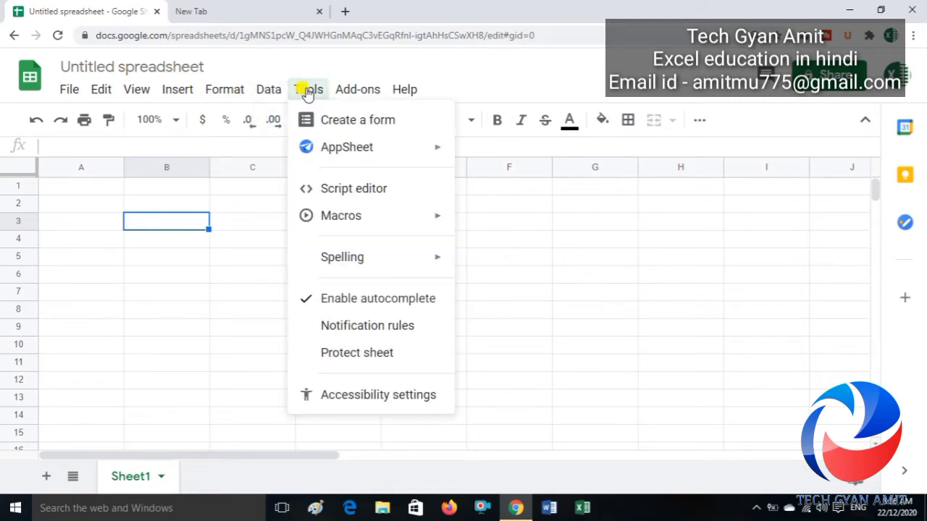
{"action": "left_click", "coordinate": [353, 123]}
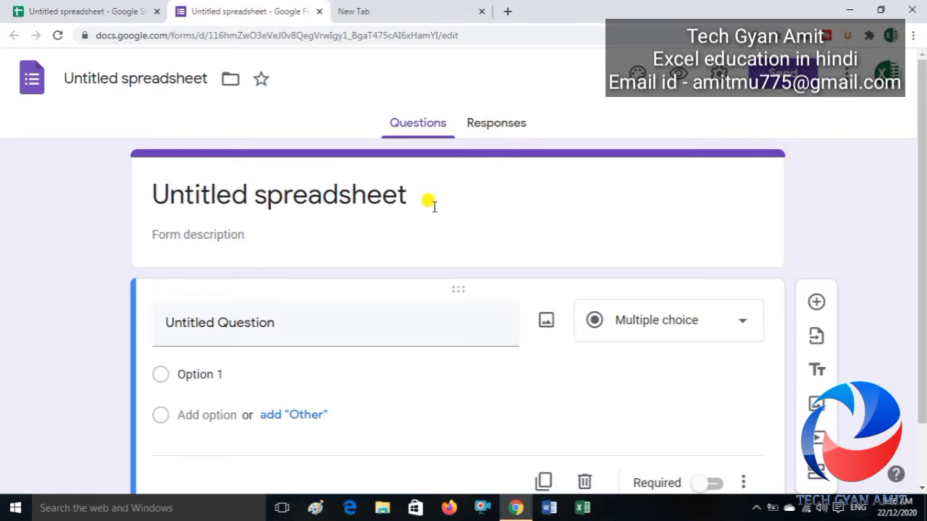
Step: Replace the 'Untitled spreadsheet' form title with 'Introduction', fixing typos along the way
{"action": "left_click", "coordinate": [260, 332]}
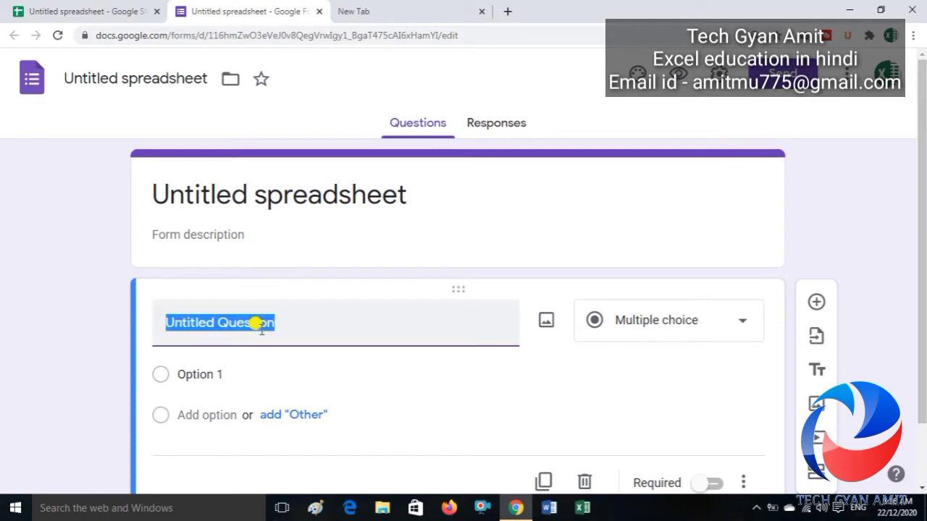
{"action": "left_click", "coordinate": [312, 194]}
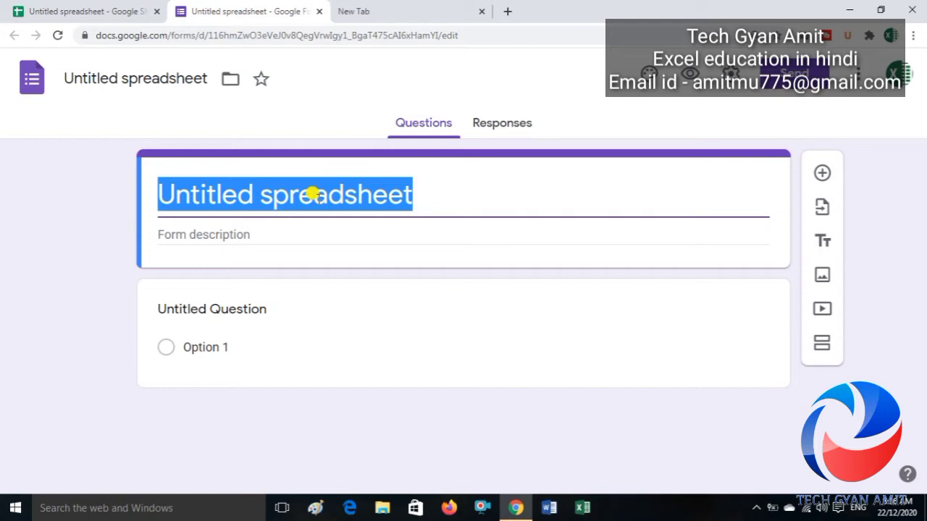
{"action": "type", "text": "qUE"}
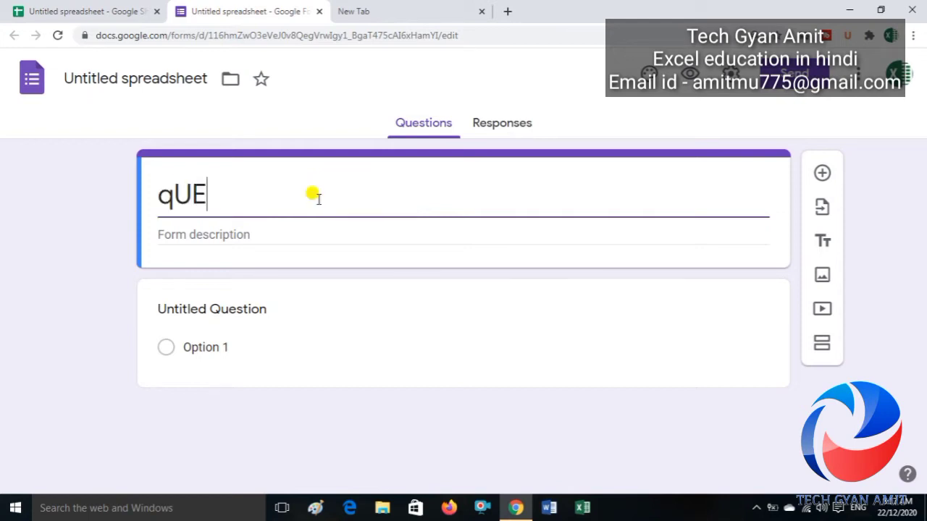
{"action": "type", "text": "STION"}
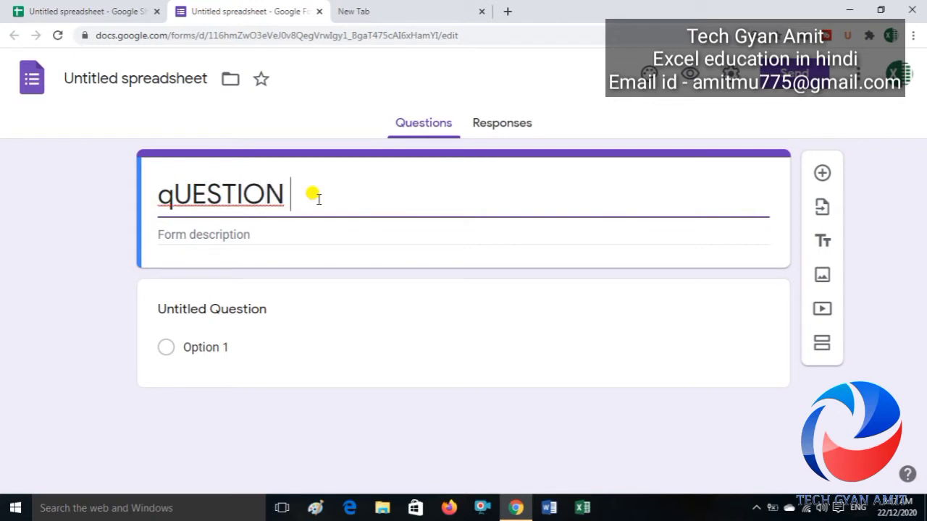
{"action": "key", "text": "BackSpace"}
{"action": "key", "text": "BackSpace"}
{"action": "key", "text": "BackSpace"}
{"action": "key", "text": "BackSpace"}
{"action": "key", "text": "BackSpace"}
{"action": "key", "text": "BackSpace"}
{"action": "key", "text": "BackSpace"}
{"action": "key", "text": "BackSpace"}
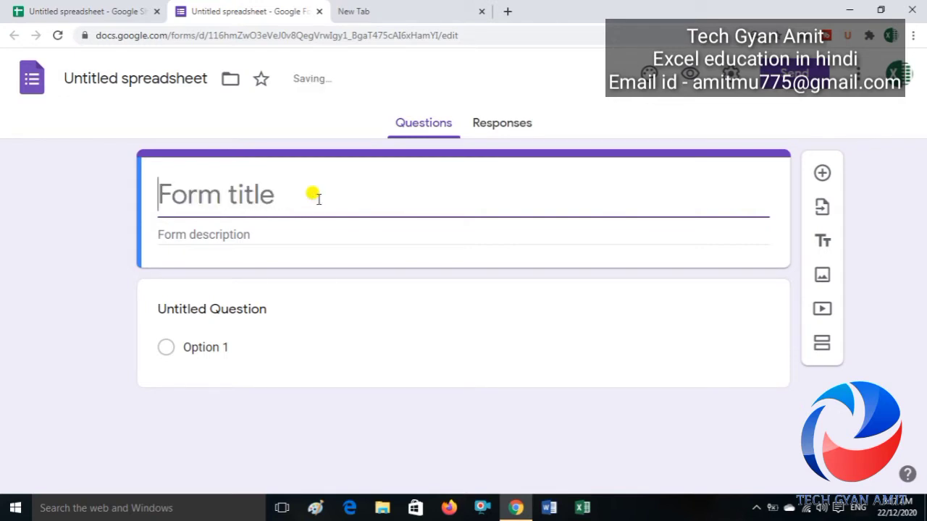
{"action": "type", "text": "Into"}
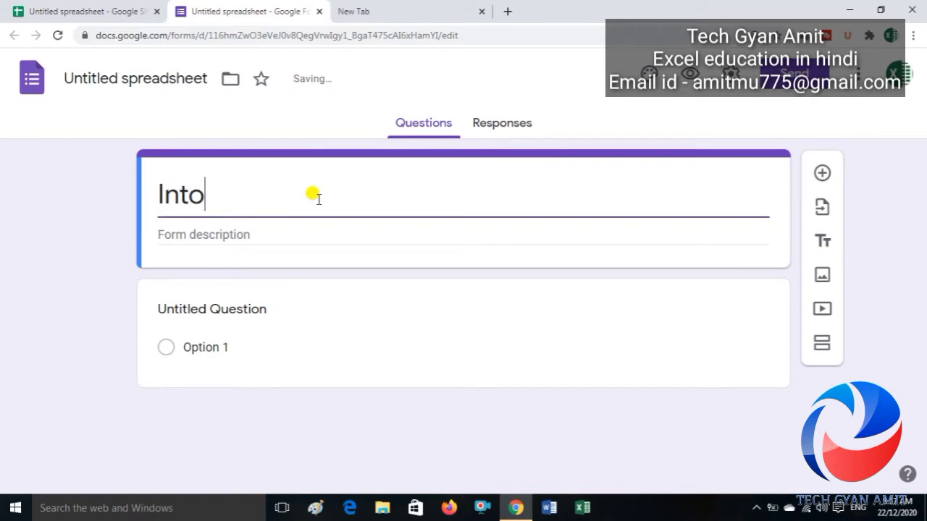
{"action": "key", "text": "BackSpace"}
{"action": "type", "text": "roduct"}
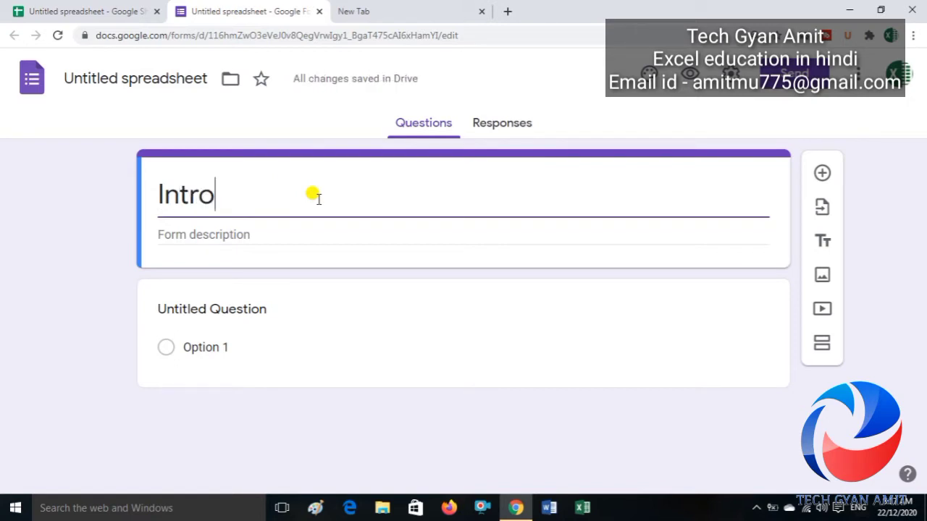
{"action": "type", "text": "ion"}
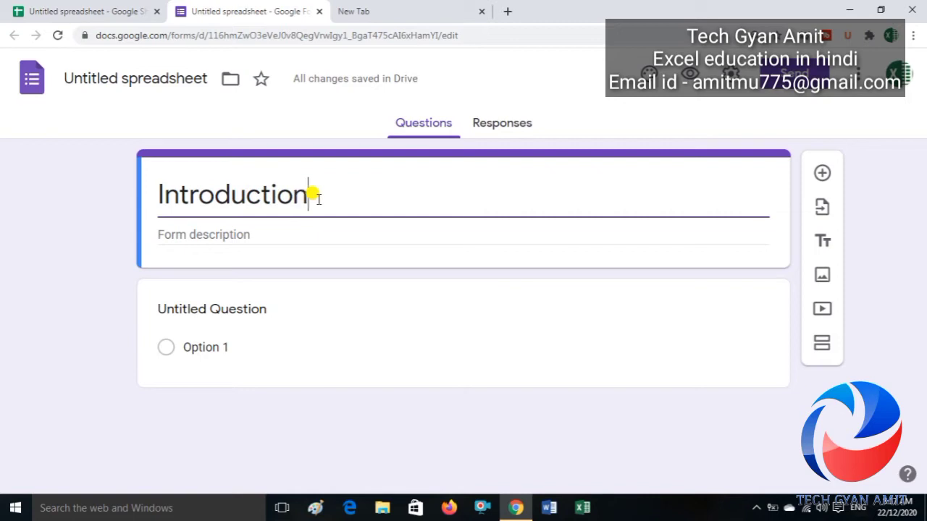
{"action": "left_click", "coordinate": [240, 233]}
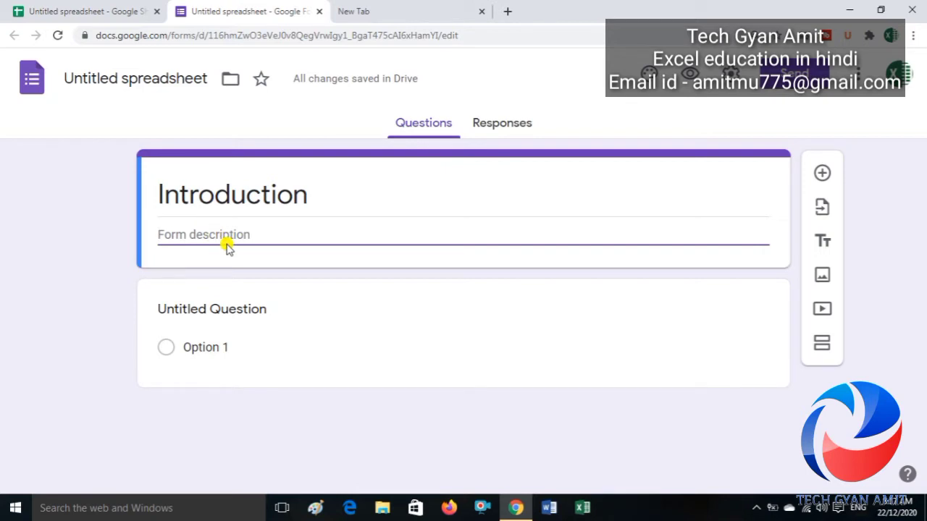
Step: Title the first question 'What Is Your Name ?' and set its type to Short answer
{"action": "left_click", "coordinate": [233, 310]}
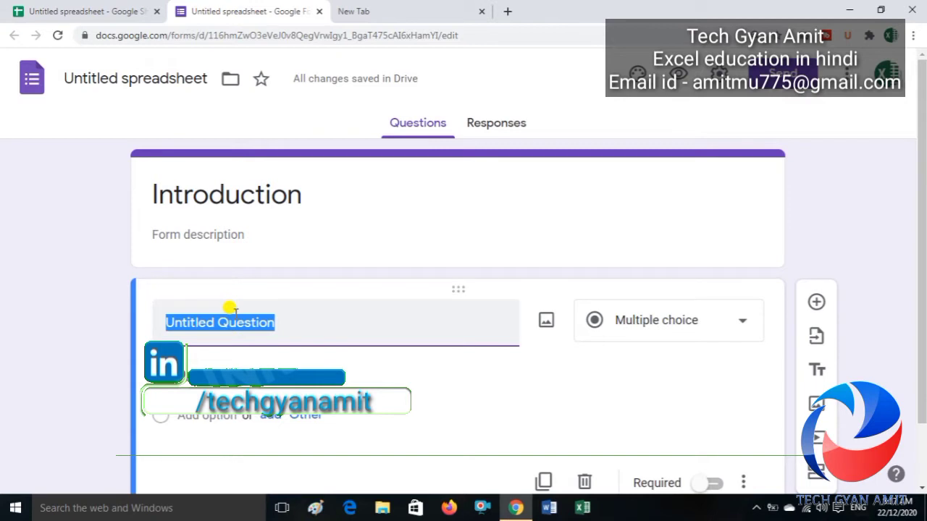
{"action": "type", "text": "What Is "}
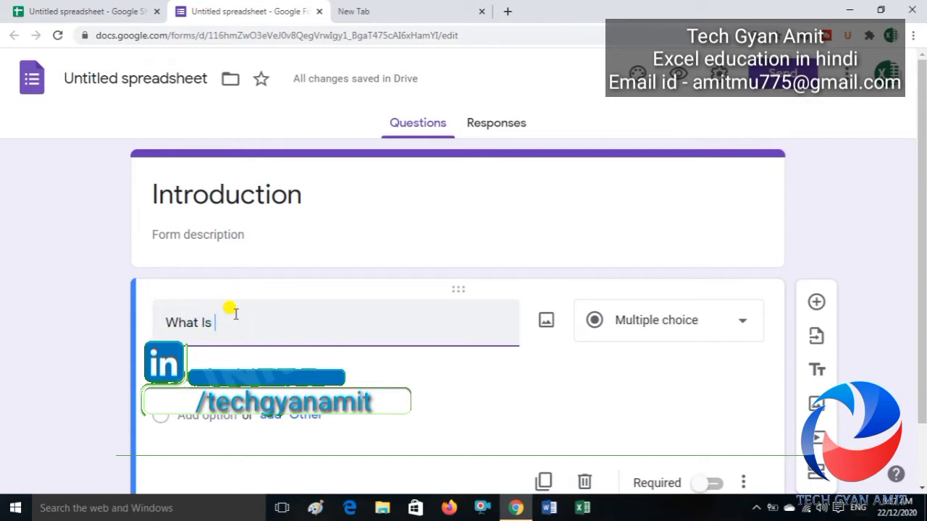
{"action": "type", "text": "Your Name"}
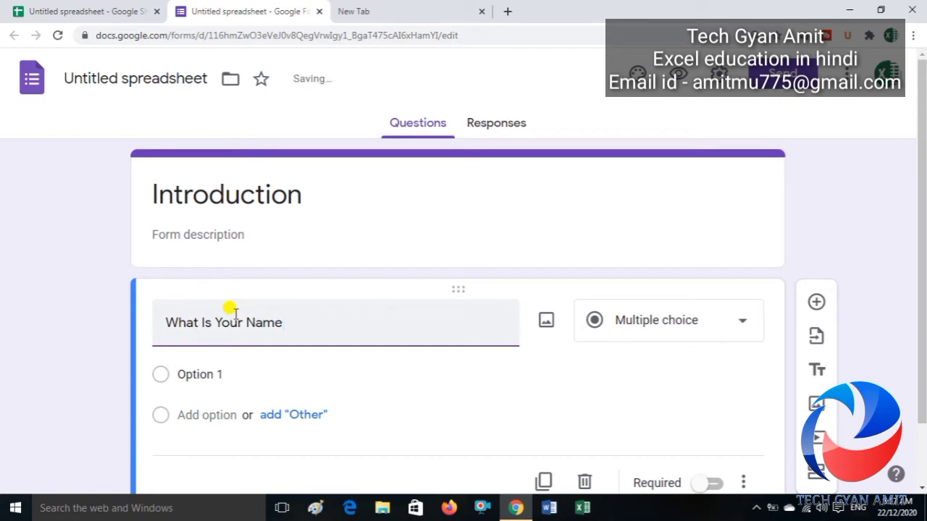
{"action": "type", "text": " ?"}
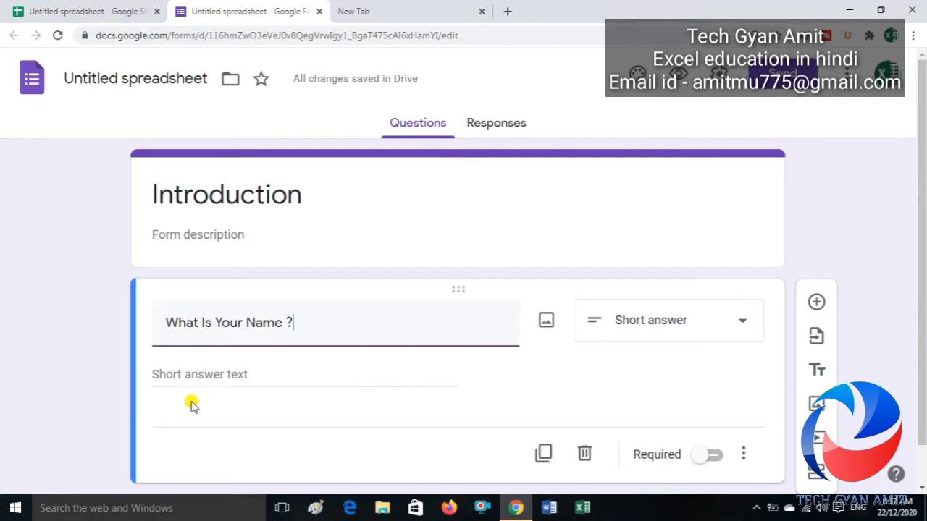
{"action": "left_click", "coordinate": [659, 332]}
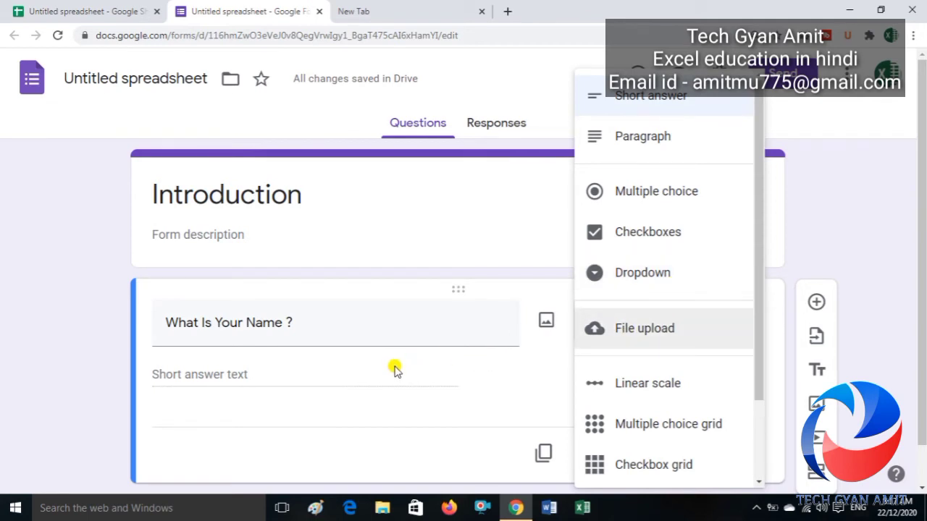
{"action": "left_click", "coordinate": [630, 100]}
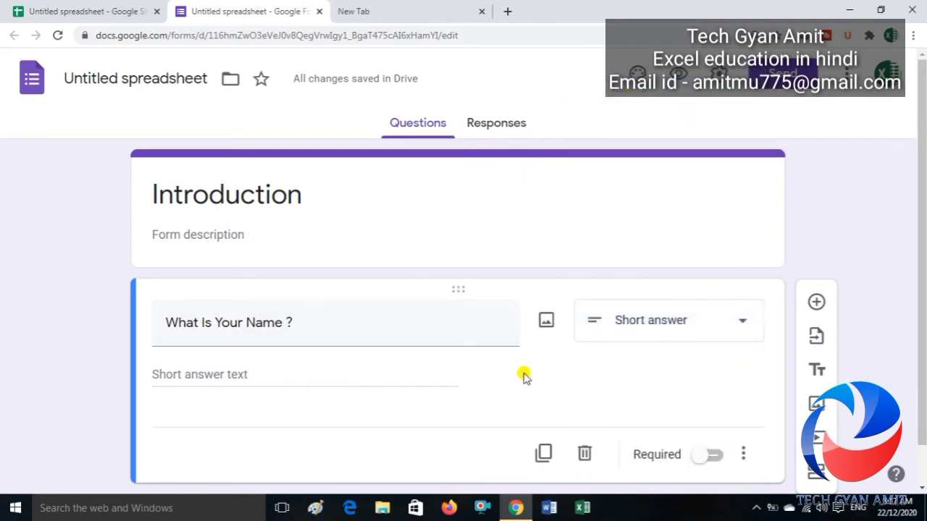
{"action": "left_click_drag", "start_coordinate": [919, 170], "coordinate": [918, 238]}
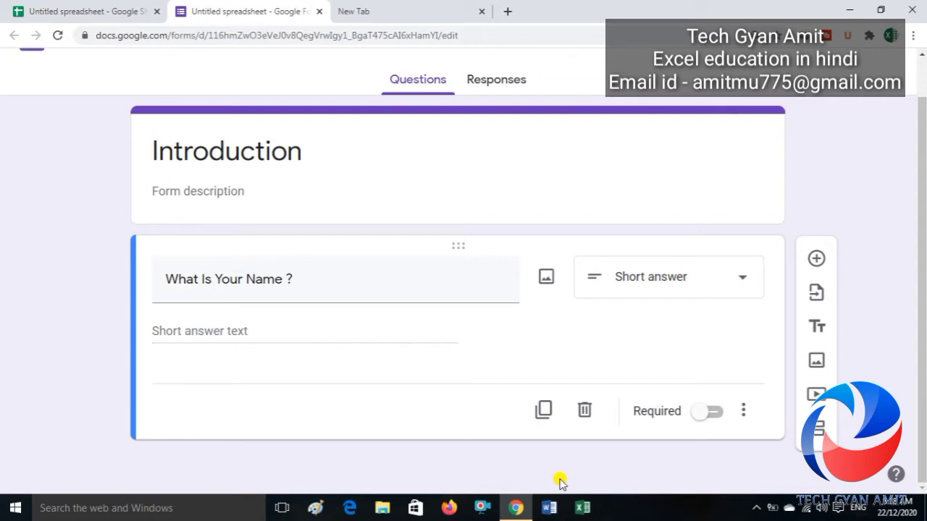
Step: Add a Short answer question titled 'What Is your Email ID' under the name question
{"action": "left_click", "coordinate": [816, 261]}
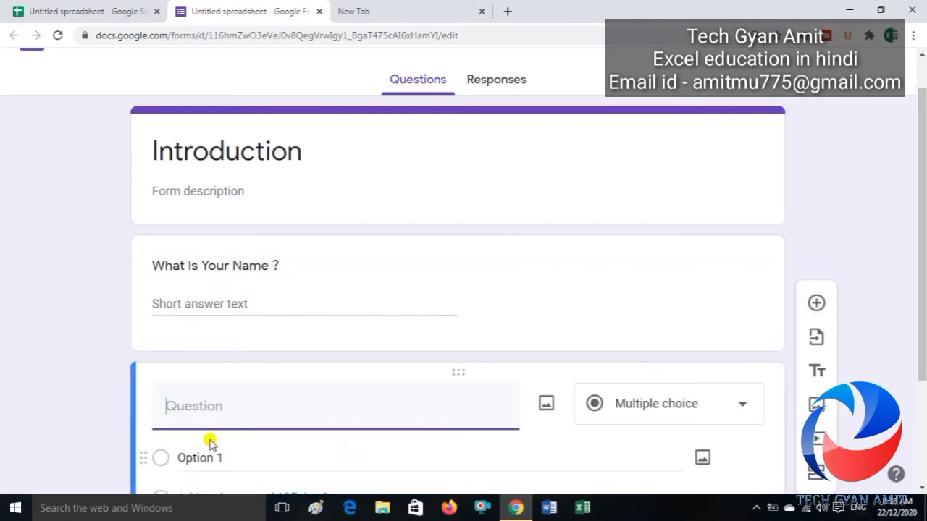
{"action": "type", "text": "What Is y"}
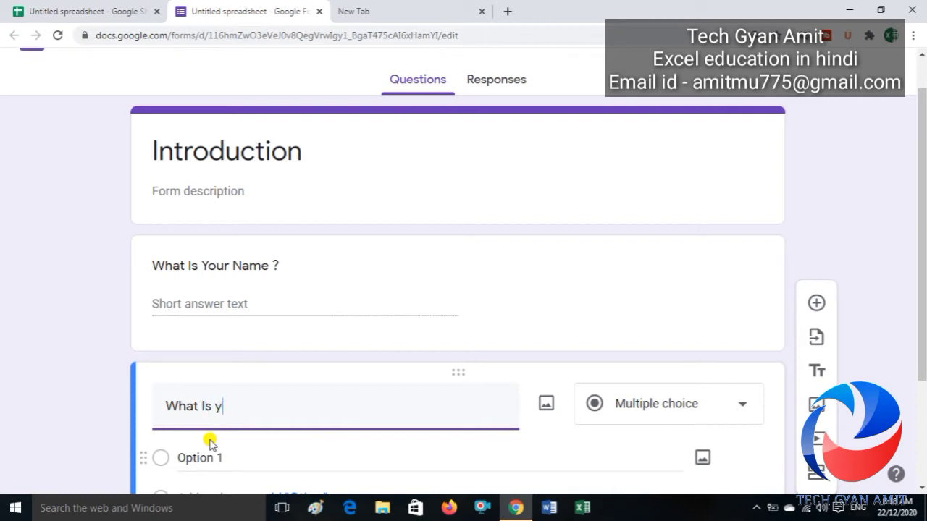
{"action": "type", "text": "OUR Ema"}
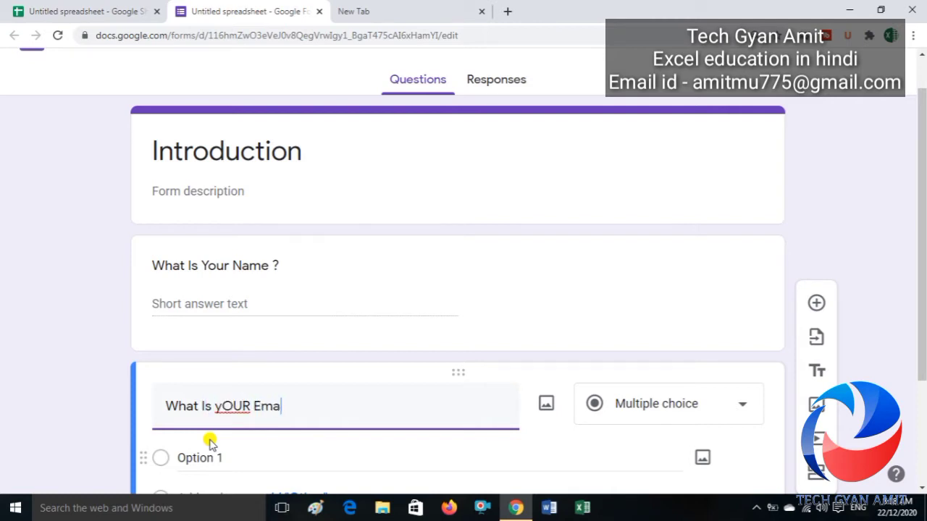
{"action": "type", "text": "il ID"}
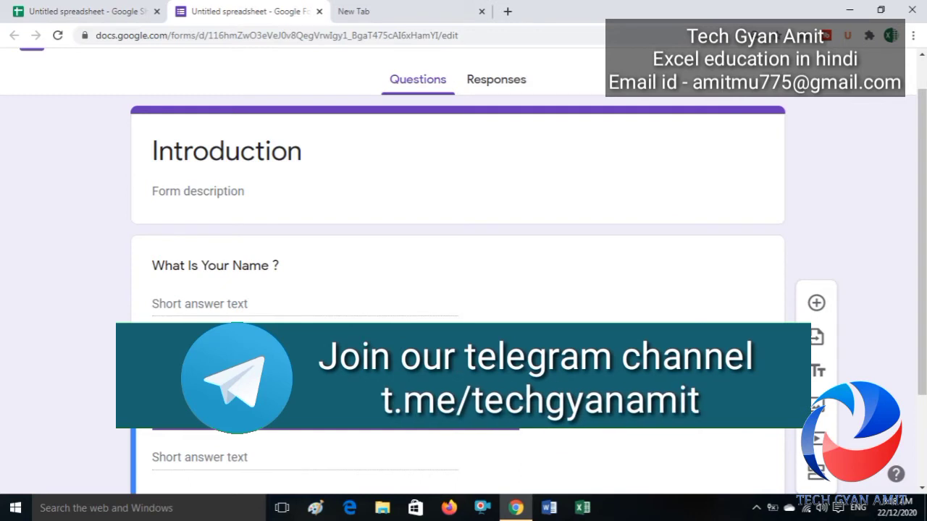
{"action": "left_click", "coordinate": [225, 452]}
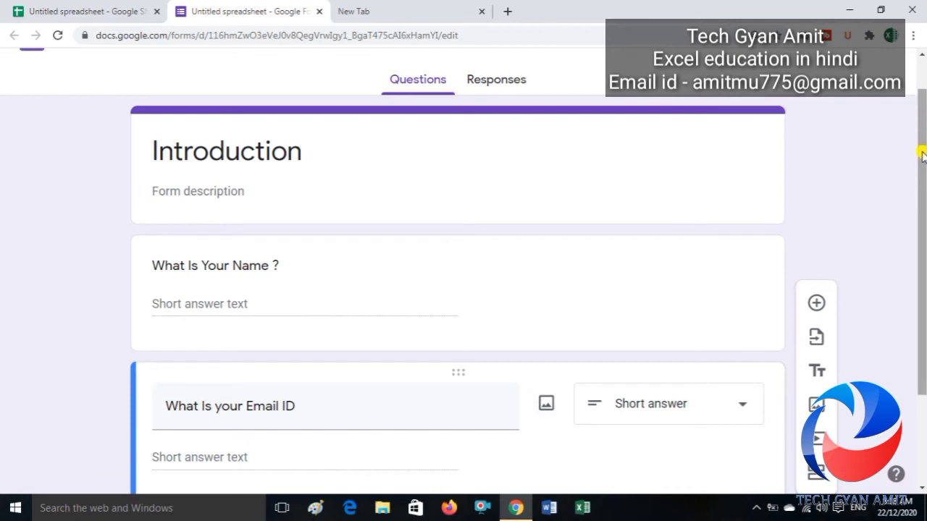
{"action": "scroll", "coordinate": [922, 156], "scroll_direction": "down", "scroll_amount": 2}
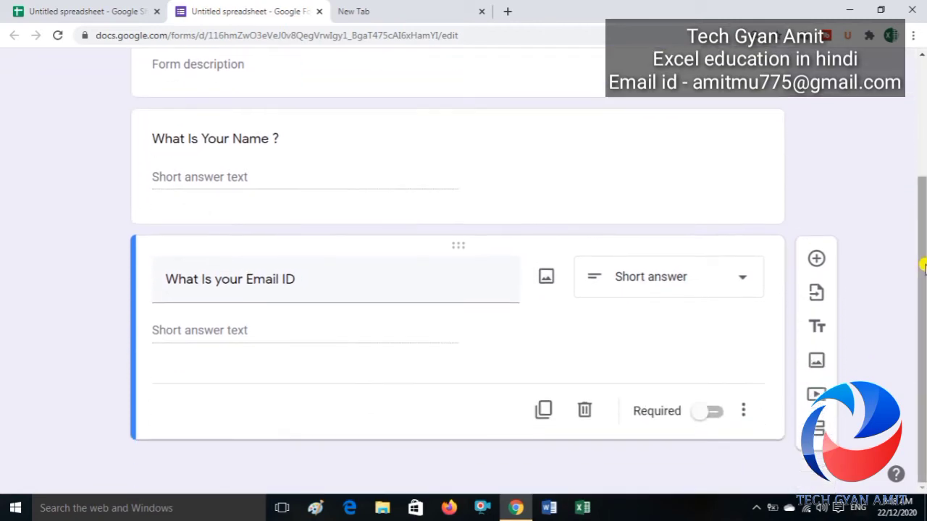
{"action": "left_click", "coordinate": [539, 178]}
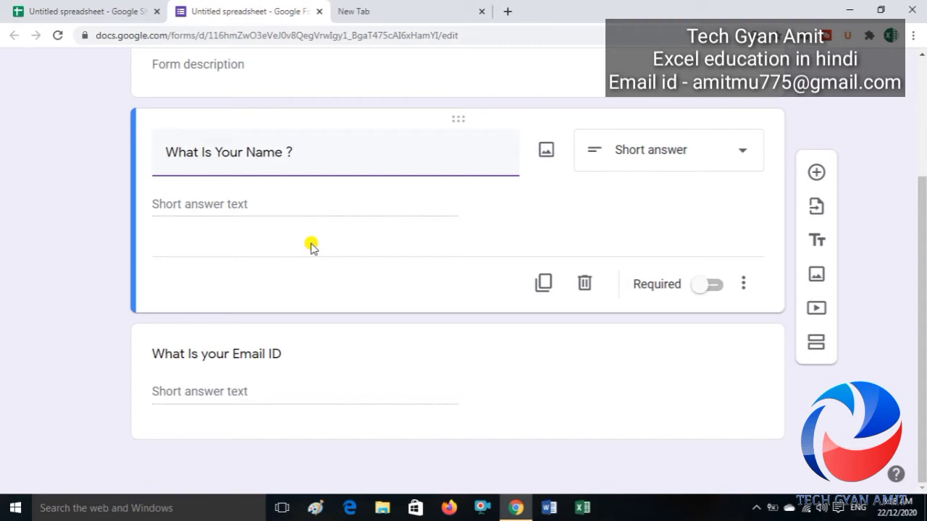
Step: Mark the name and email questions as required
{"action": "left_click", "coordinate": [707, 291]}
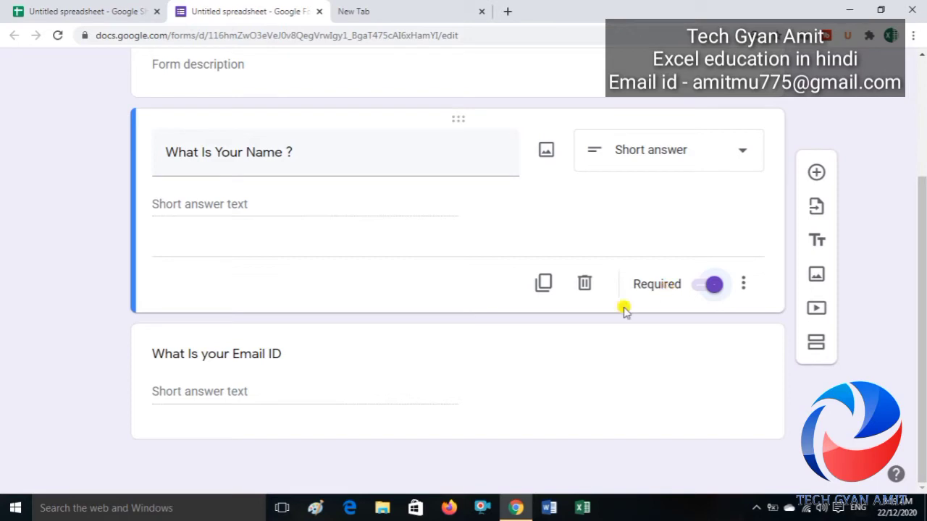
{"action": "left_click", "coordinate": [449, 397]}
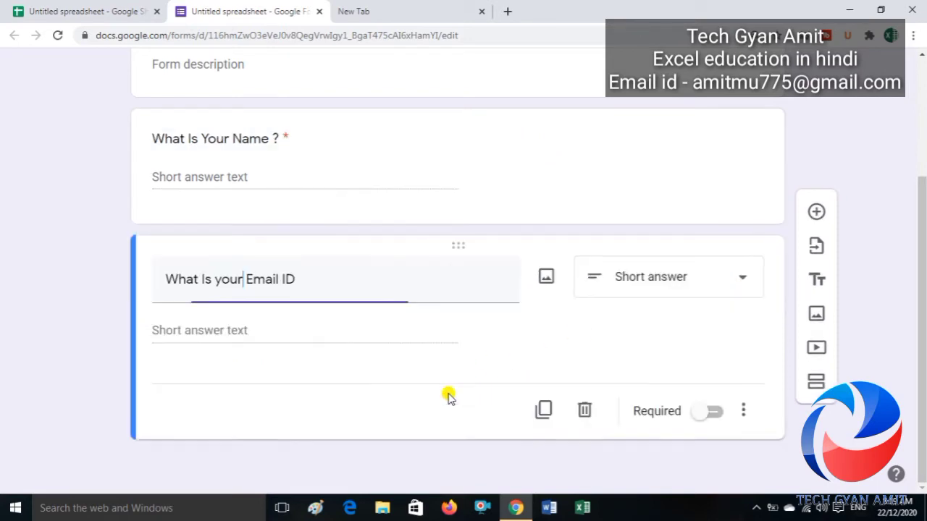
{"action": "left_click", "coordinate": [712, 412]}
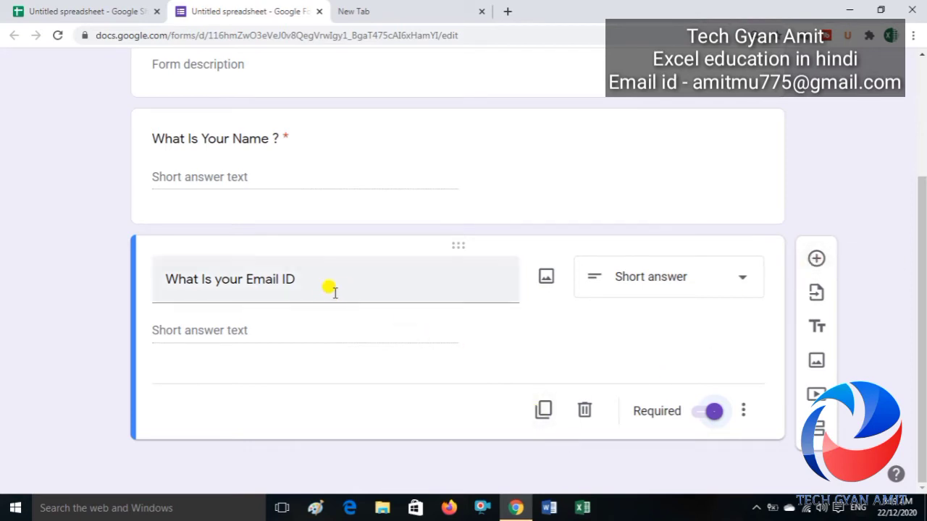
Step: Duplicate the email question into a required Short answer 'your Mobile No.' question
{"action": "left_click", "coordinate": [543, 411]}
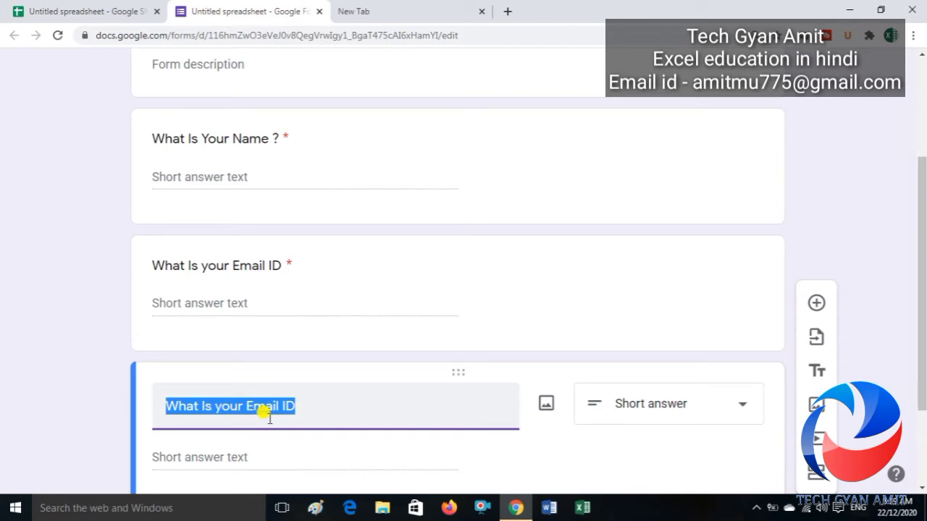
{"action": "type", "text": "your Mo"}
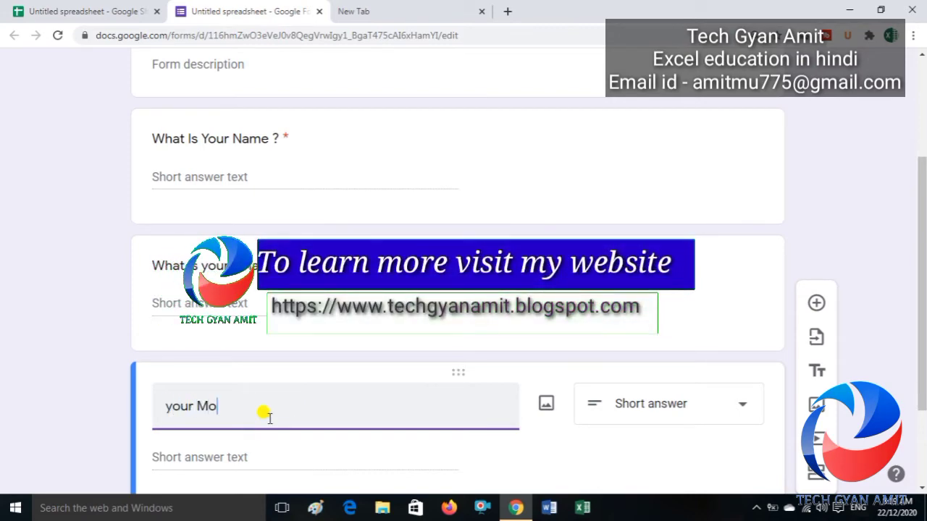
{"action": "type", "text": "bile No."}
{"action": "left_click", "coordinate": [677, 405]}
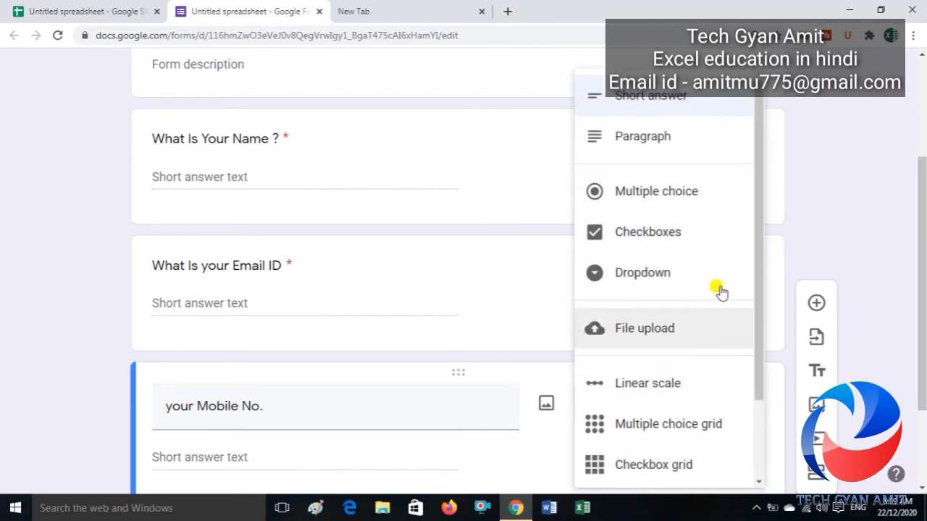
{"action": "left_click_drag", "start_coordinate": [757, 262], "coordinate": [769, 361]}
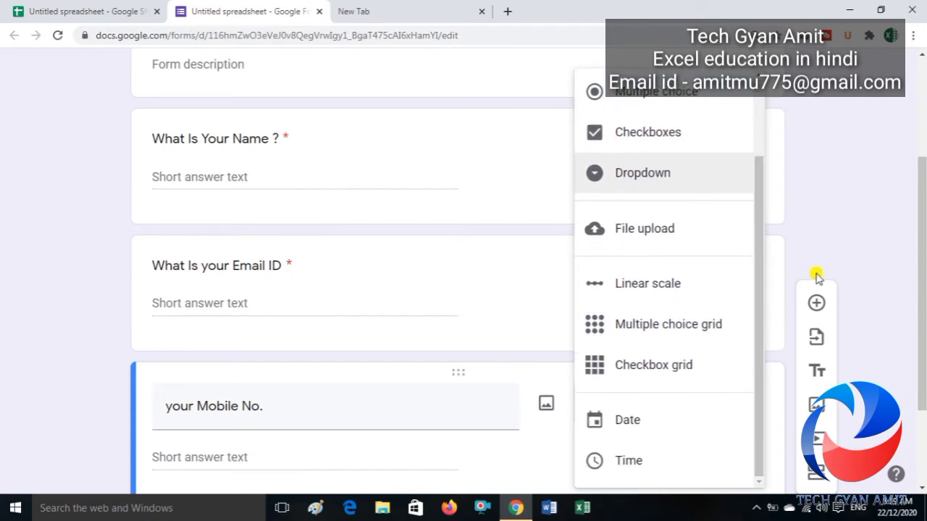
{"action": "left_click", "coordinate": [846, 235]}
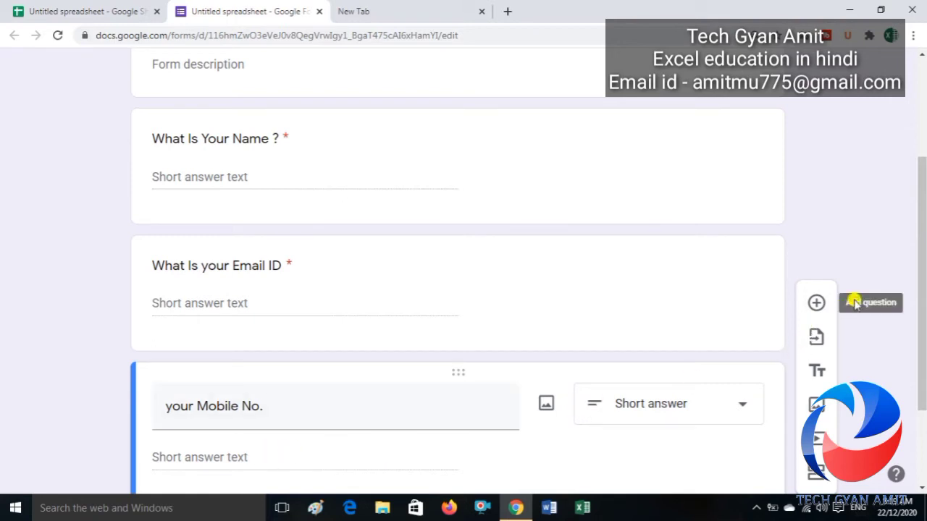
{"action": "left_click_drag", "start_coordinate": [925, 266], "coordinate": [924, 321]}
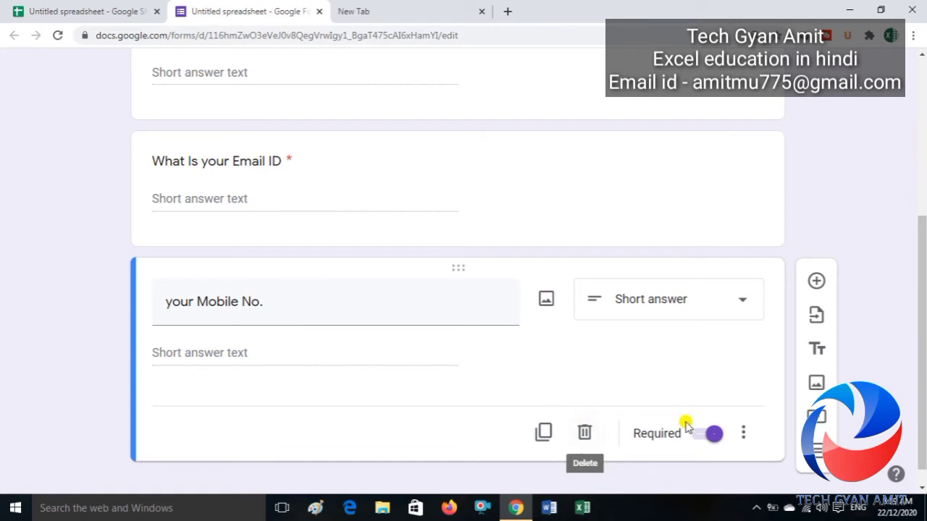
Step: Copy the Mobile No. question and retitle the copy 'Drop Your Pic ?'
{"action": "left_click", "coordinate": [544, 434]}
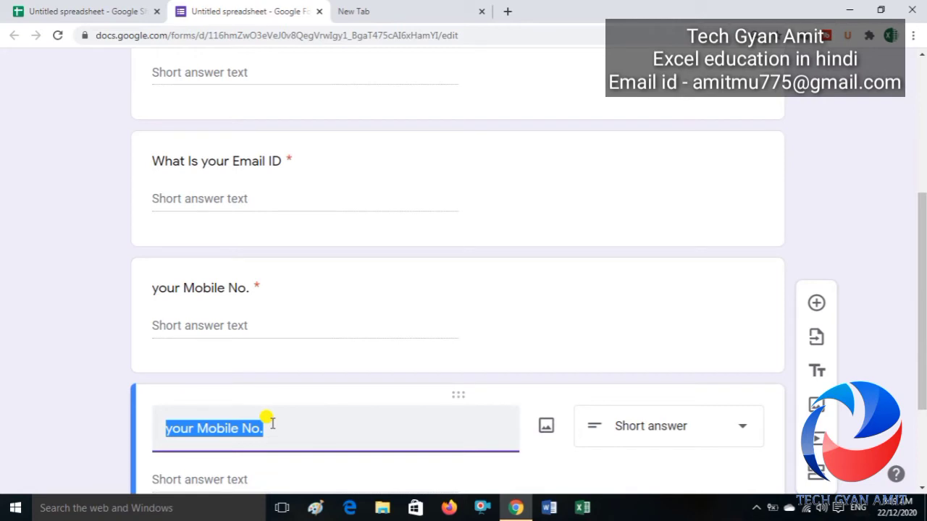
{"action": "type", "text": "Drop Yo"}
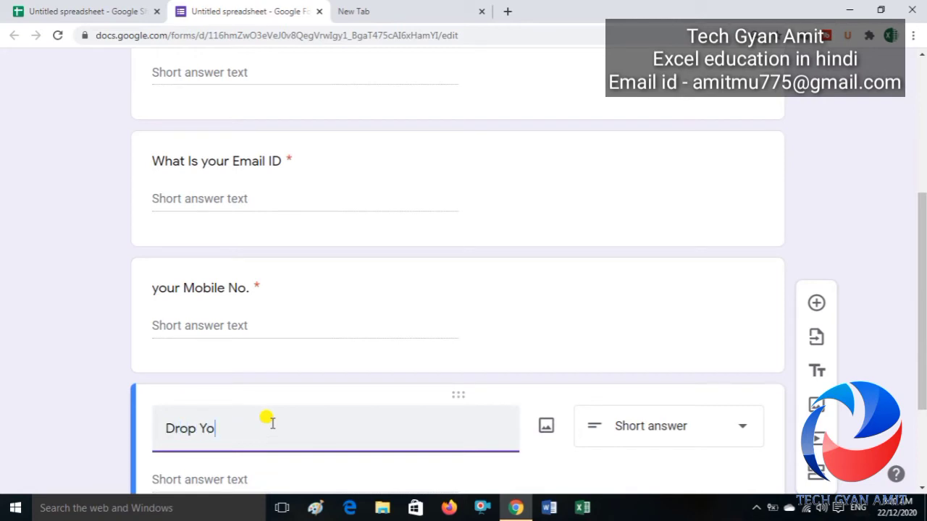
{"action": "type", "text": "ur Pic"}
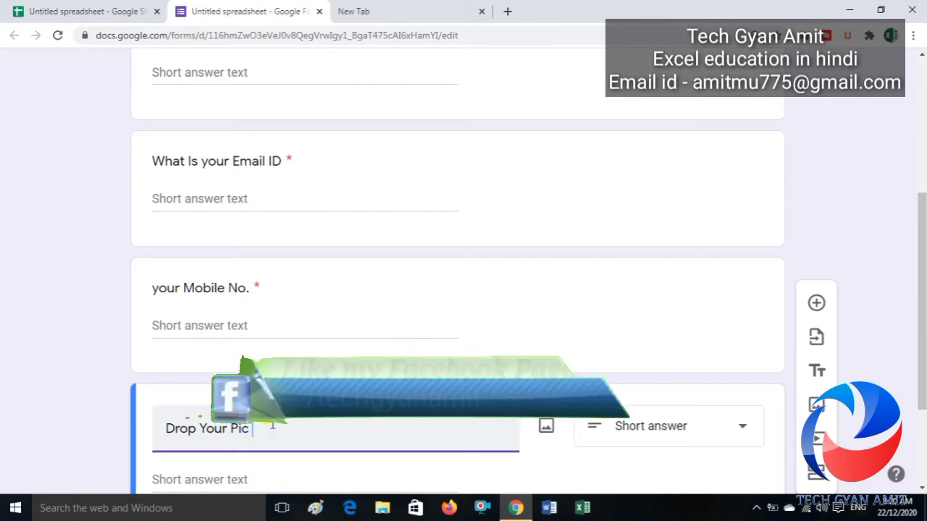
{"action": "type", "text": " ?"}
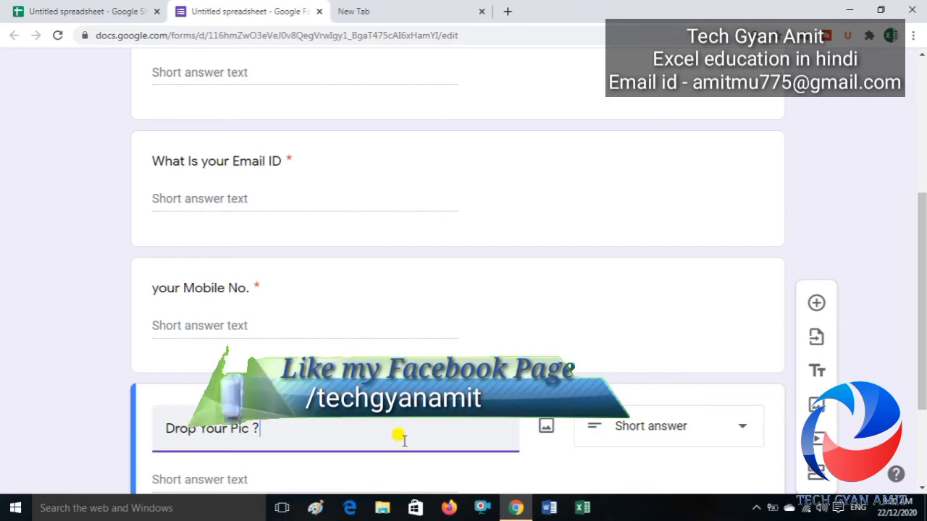
{"action": "left_click", "coordinate": [652, 430]}
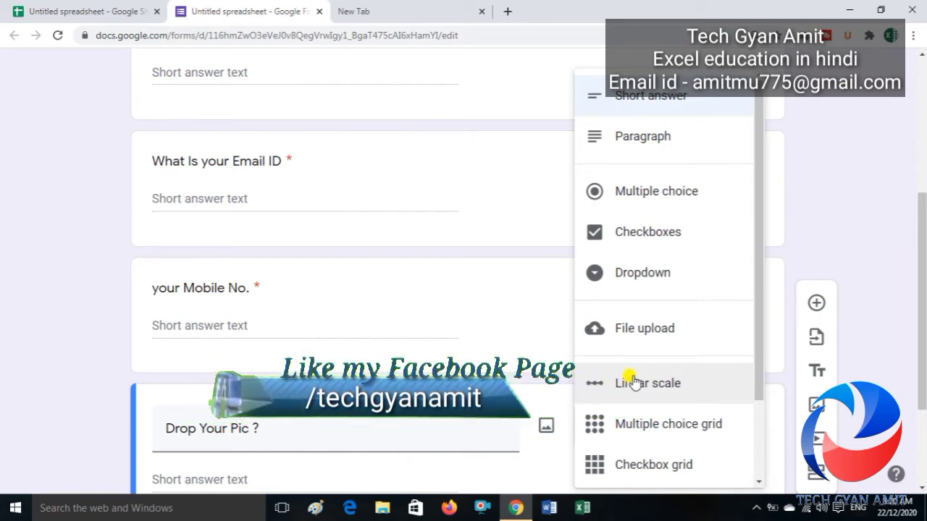
Step: Make 'Drop Your Pic ?' a File upload question and enable 'Allow only specific file types'
{"action": "left_click", "coordinate": [651, 331]}
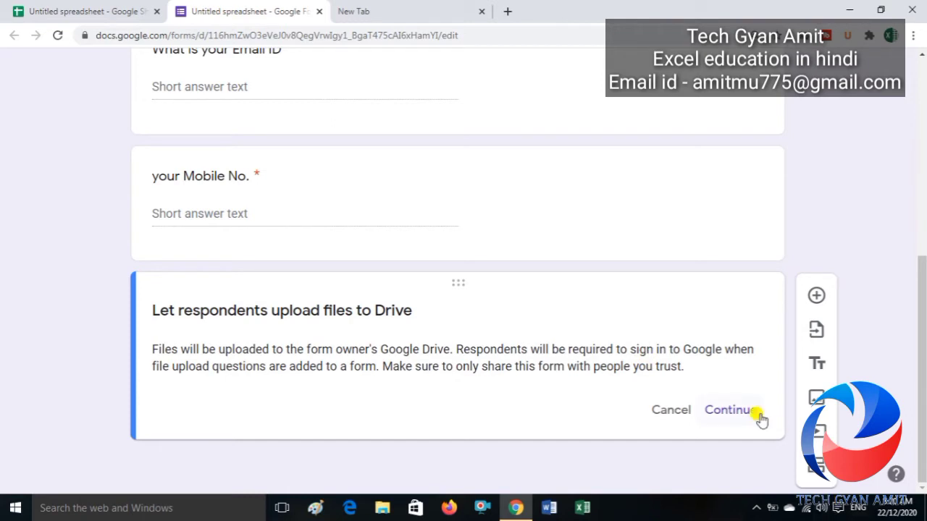
{"action": "left_click", "coordinate": [737, 411]}
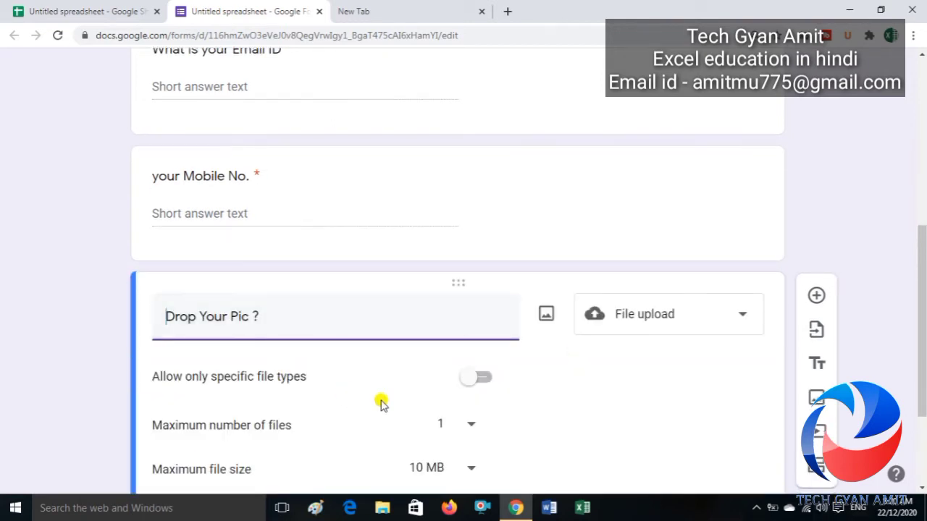
{"action": "left_click_drag", "start_coordinate": [920, 252], "coordinate": [923, 309]}
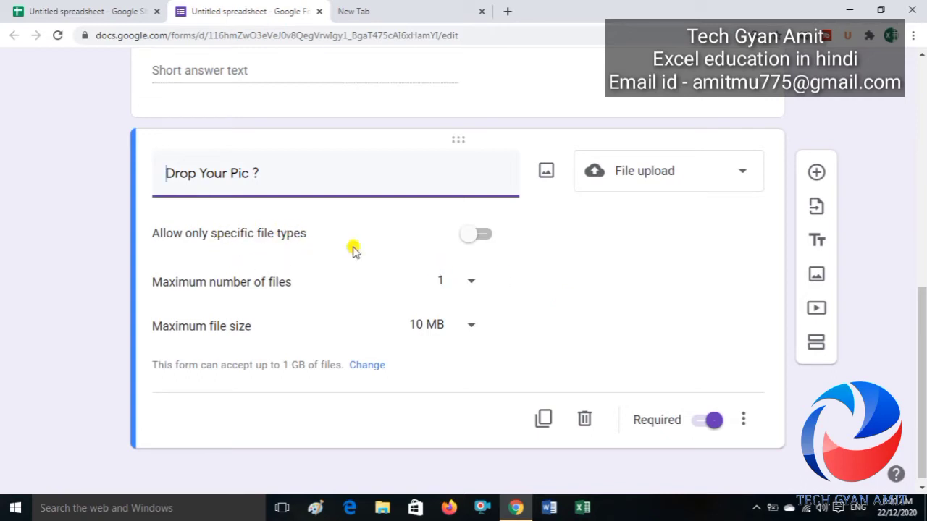
{"action": "left_click", "coordinate": [472, 234]}
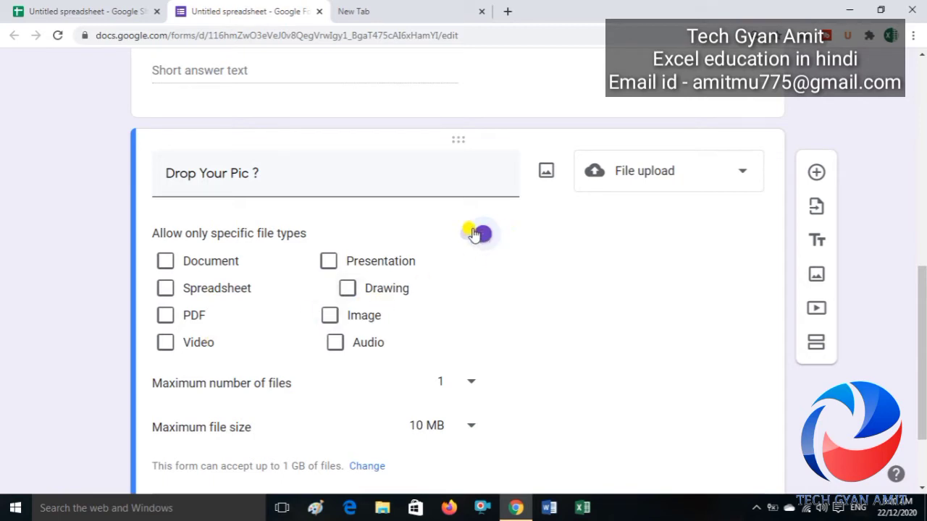
Step: Restrict uploads for 'Drop Your Pic ?' to the Image file type only
{"action": "left_click", "coordinate": [329, 316]}
{"action": "left_click", "coordinate": [469, 233]}
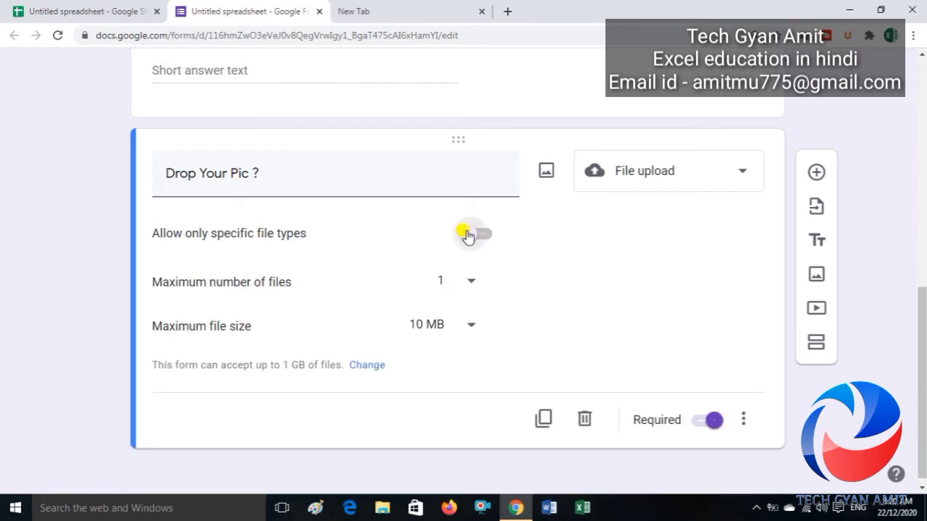
{"action": "left_click", "coordinate": [468, 234]}
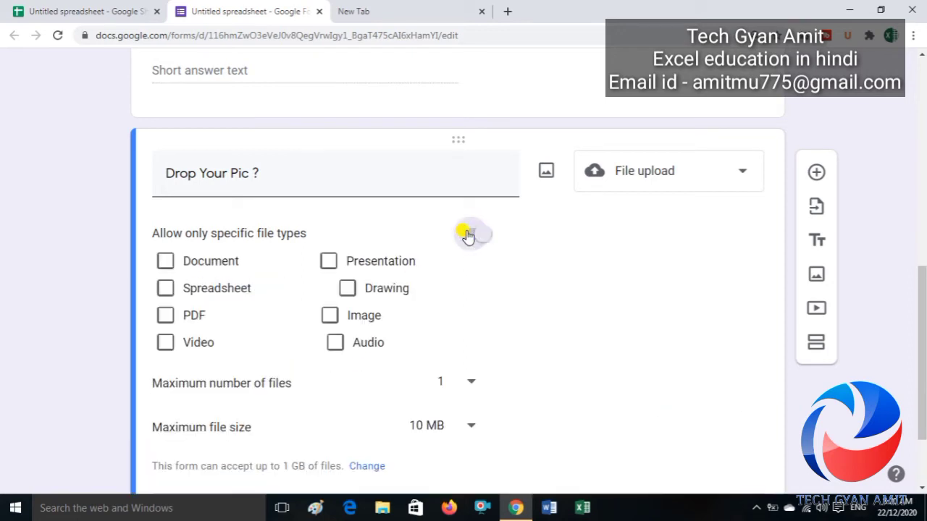
{"action": "left_click", "coordinate": [328, 317]}
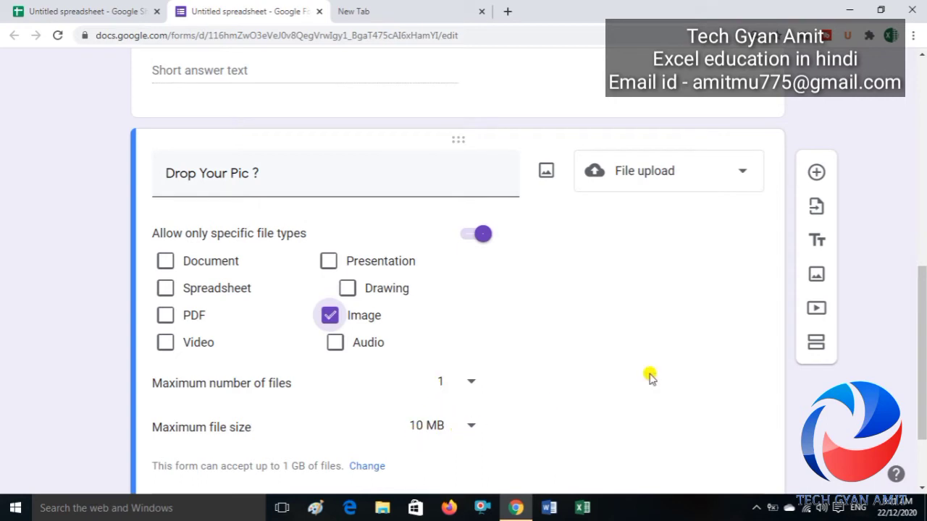
{"action": "left_click_drag", "start_coordinate": [921, 307], "coordinate": [923, 353]}
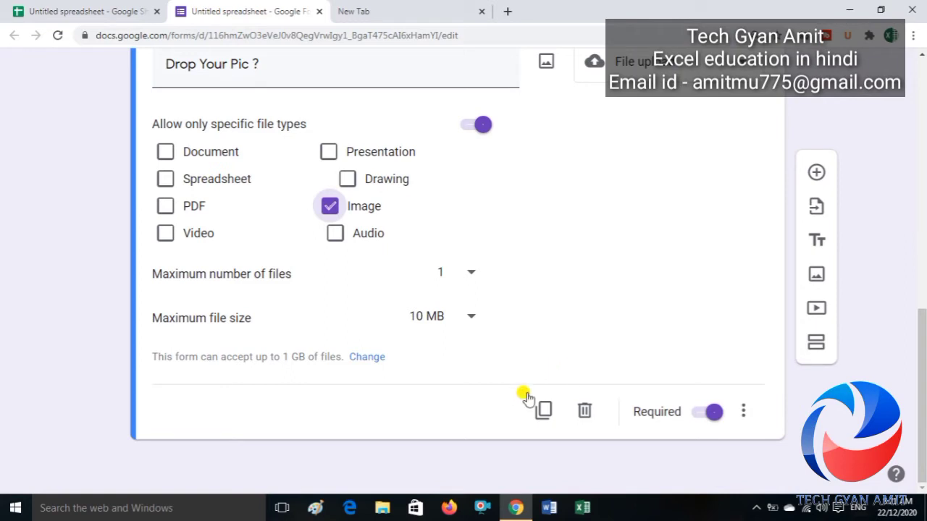
Step: Duplicate the upload question as a multiple-choice 'Gender' question with Male as first option
{"action": "left_click", "coordinate": [543, 411]}
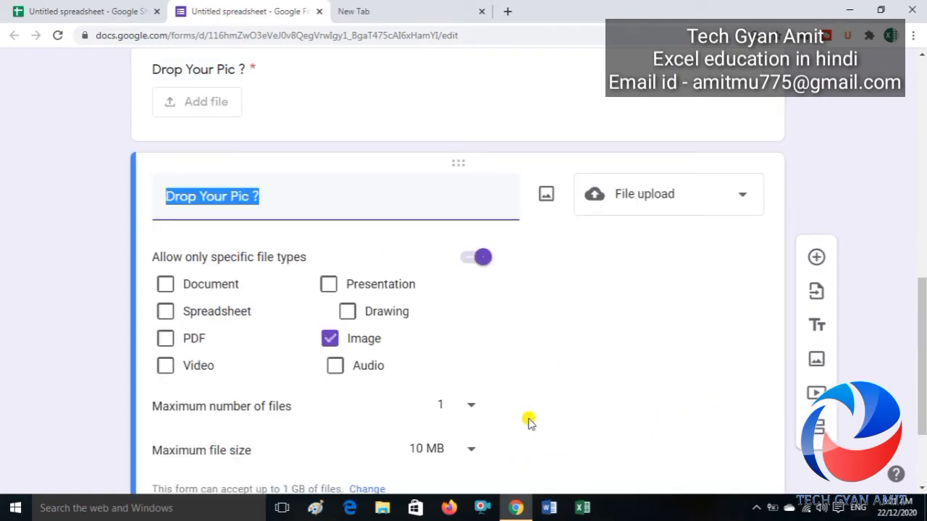
{"action": "type", "text": "Gender"}
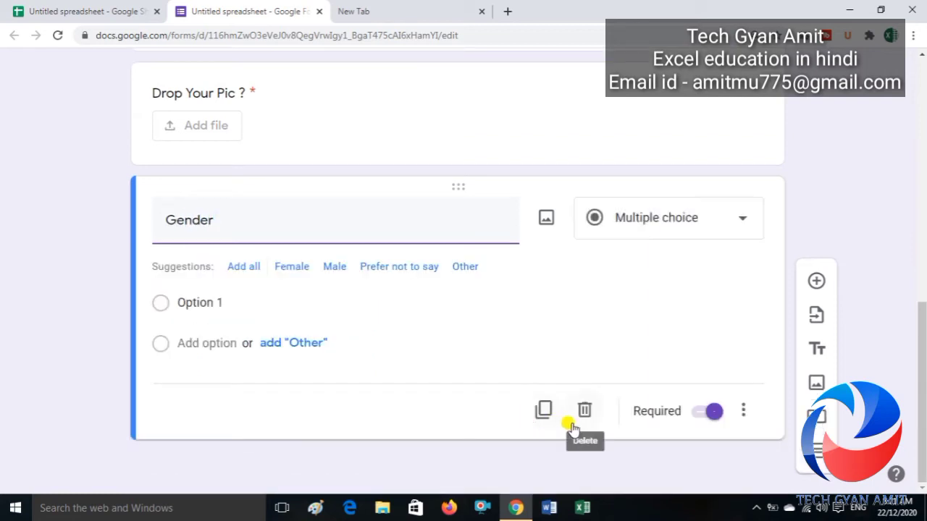
{"action": "left_click", "coordinate": [681, 221]}
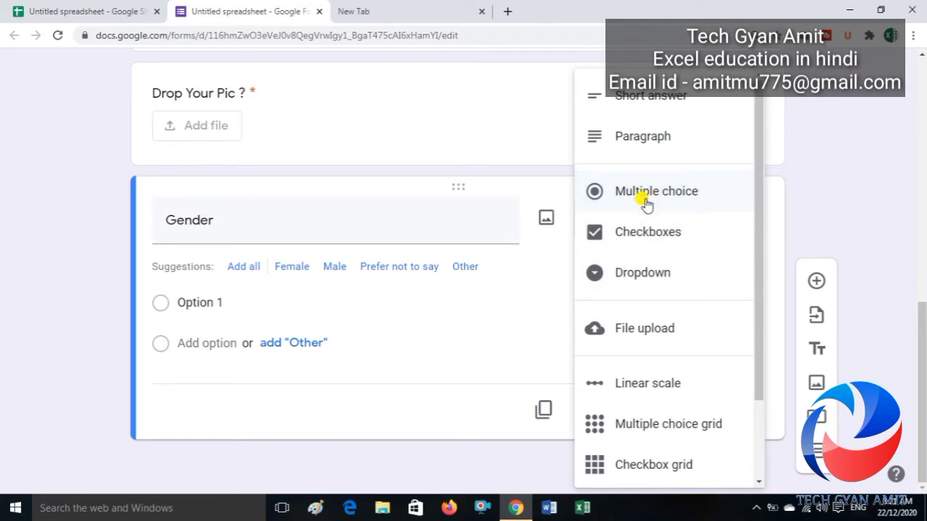
{"action": "left_click", "coordinate": [217, 303]}
{"action": "type", "text": "Male"}
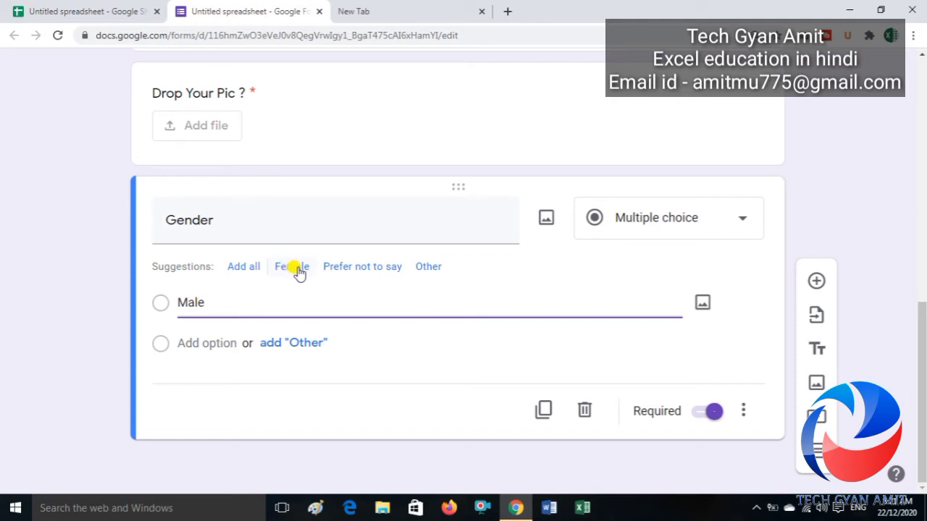
Step: Add Female as the second answer and delete the Other option
{"action": "left_click", "coordinate": [284, 344]}
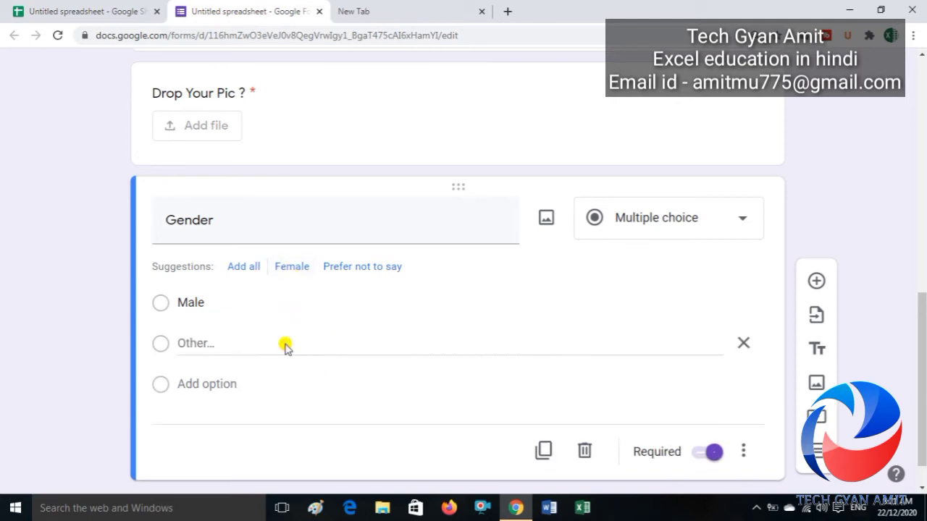
{"action": "left_click", "coordinate": [194, 382]}
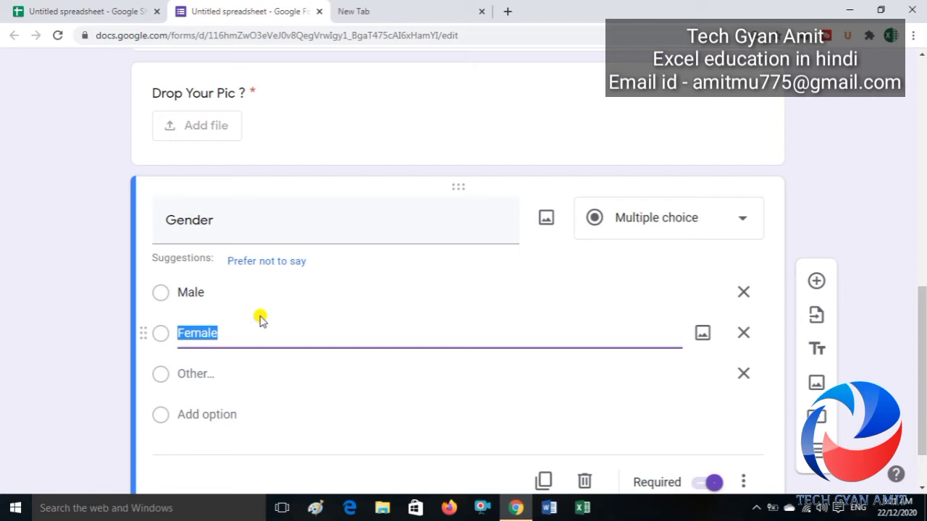
{"action": "left_click", "coordinate": [634, 222]}
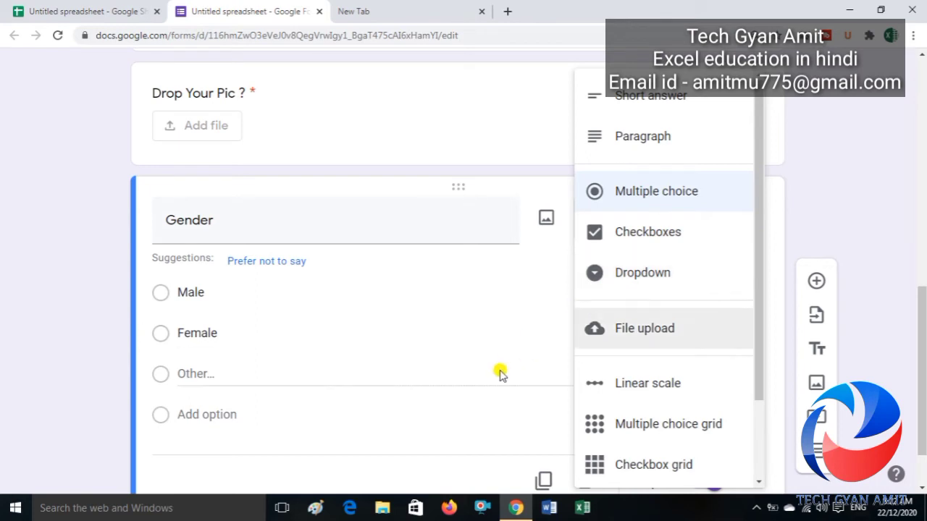
{"action": "left_click", "coordinate": [501, 375]}
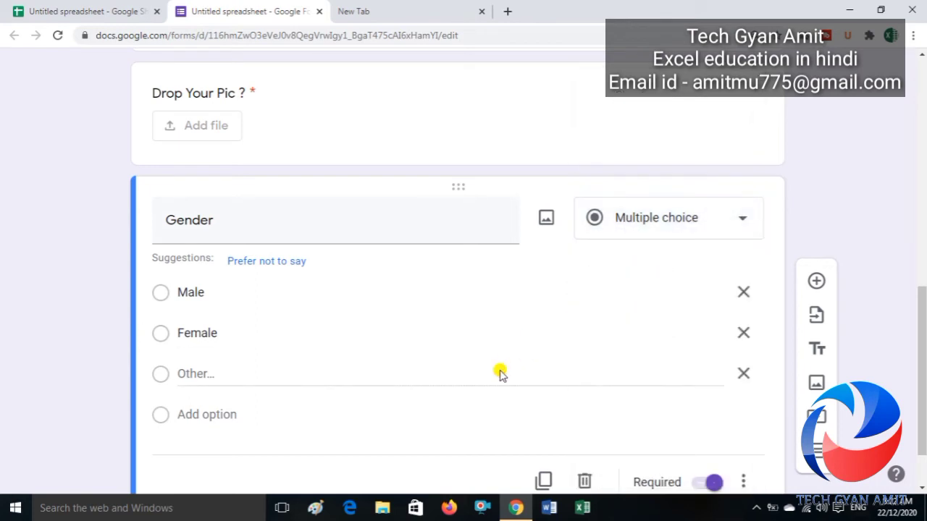
{"action": "left_click", "coordinate": [745, 375]}
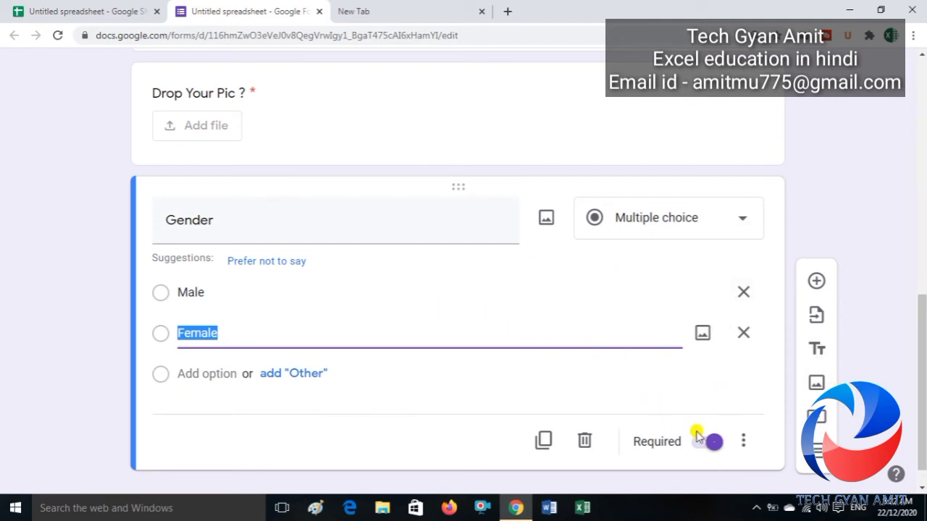
{"action": "left_click_drag", "start_coordinate": [924, 373], "coordinate": [902, 118]}
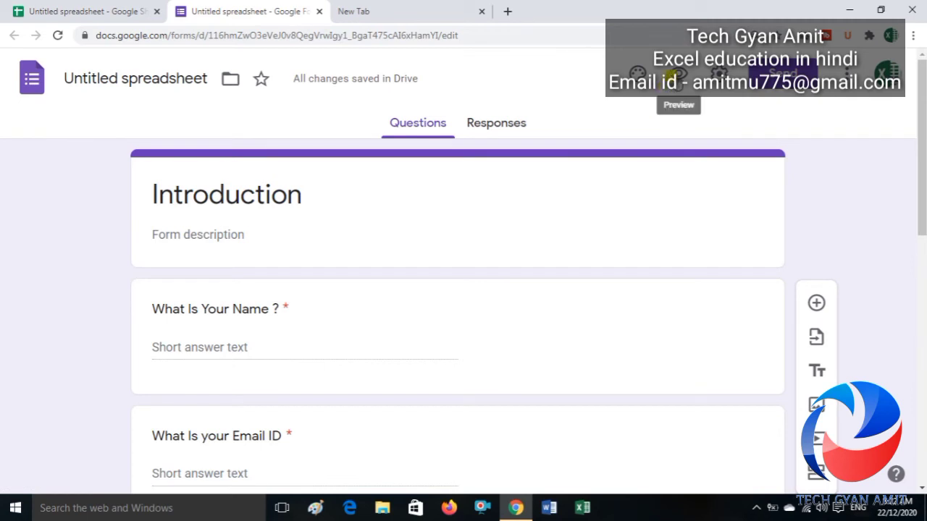
Step: Preview the Introduction form and enter a test name in the name field
{"action": "left_click", "coordinate": [672, 76]}
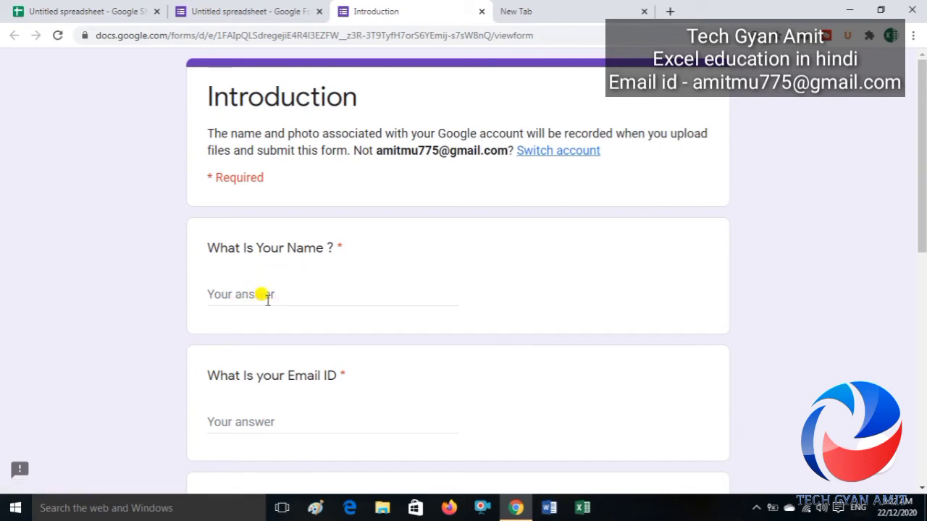
{"action": "left_click", "coordinate": [255, 300]}
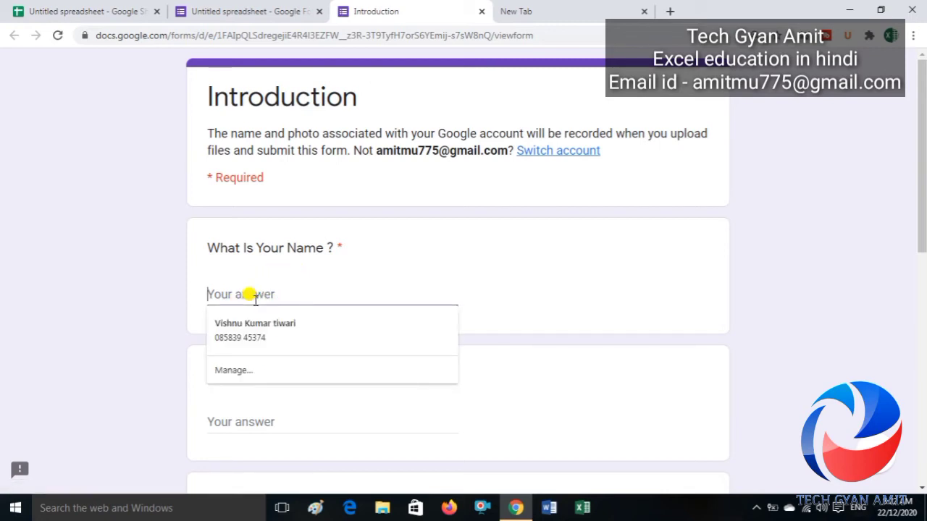
{"action": "type", "text": "Vishnu"}
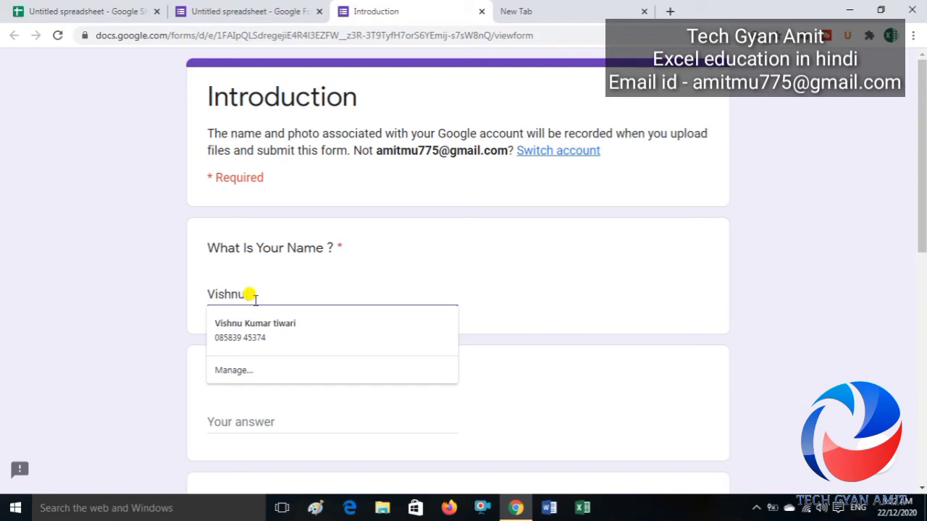
{"action": "key", "text": "BackSpace"}
{"action": "key", "text": "BackSpace"}
{"action": "key", "text": "BackSpace"}
{"action": "key", "text": "BackSpace"}
{"action": "key", "text": "BackSpace"}
{"action": "key", "text": "BackSpace"}
{"action": "type", "text": "Amit"}
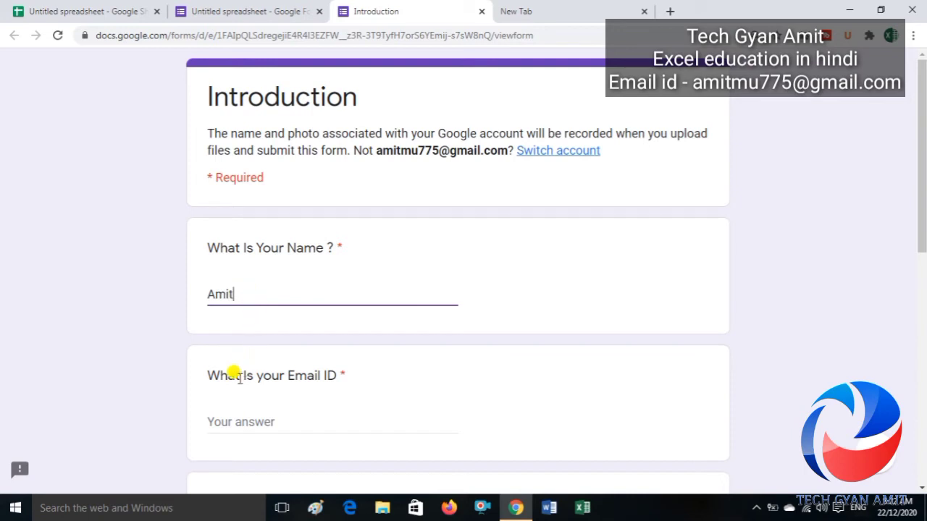
Step: Enter a test mobile number, leaving the Email ID answer blank
{"action": "left_click", "coordinate": [239, 413]}
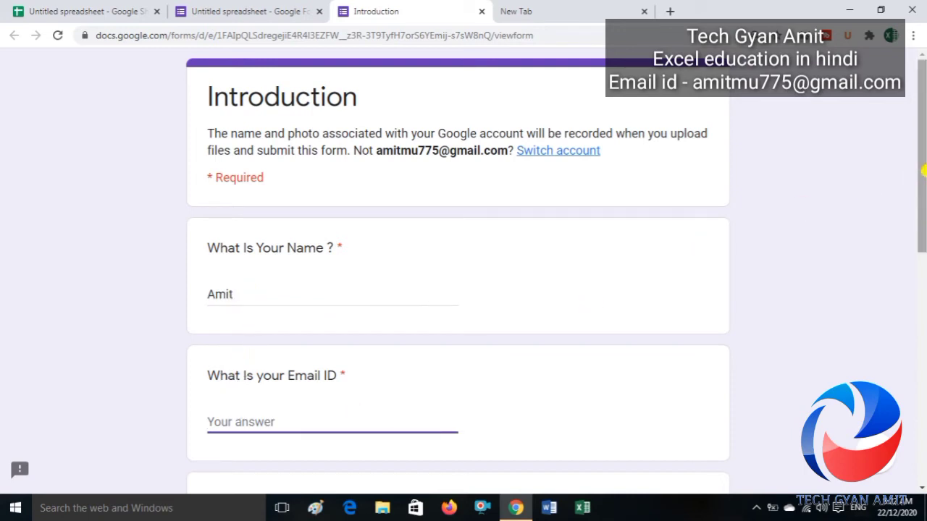
{"action": "scroll", "coordinate": [921, 172], "scroll_direction": "down", "scroll_amount": 3}
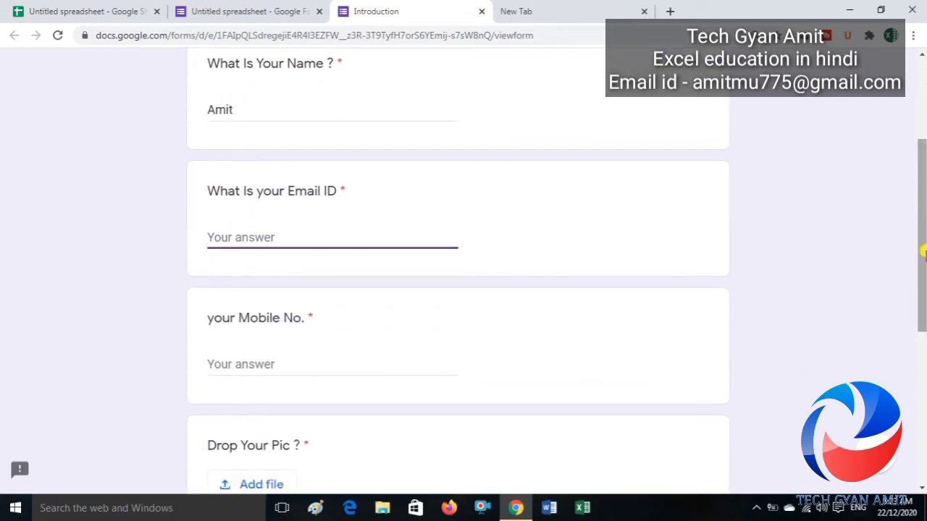
{"action": "left_click", "coordinate": [250, 365]}
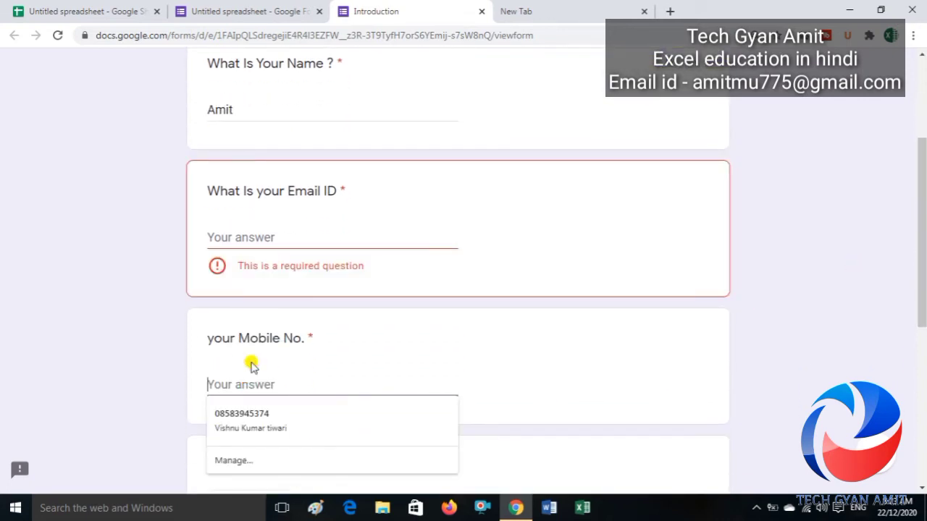
{"action": "type", "text": "123456789"}
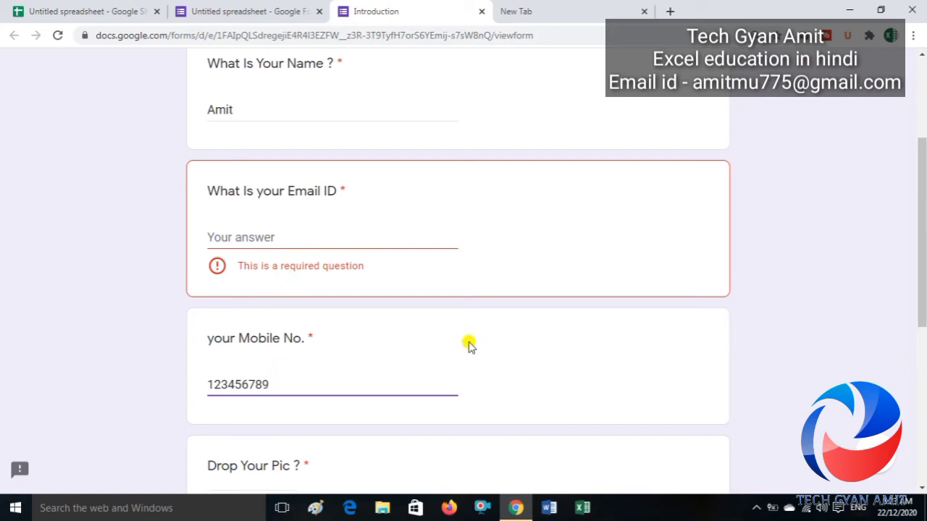
{"action": "left_click_drag", "start_coordinate": [924, 165], "coordinate": [924, 230]}
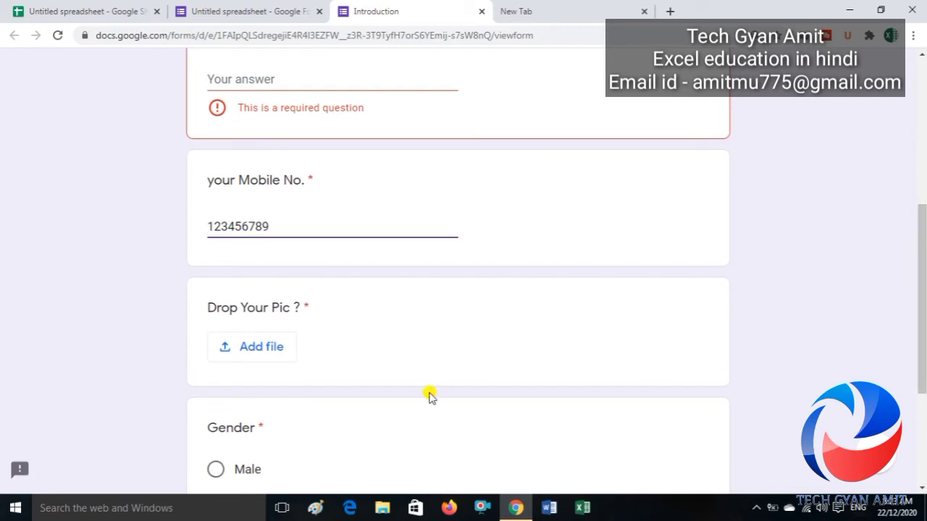
Step: Upload tech gyan amit.png from Saved Pictures as the Drop Your Pic answer
{"action": "left_click", "coordinate": [257, 351]}
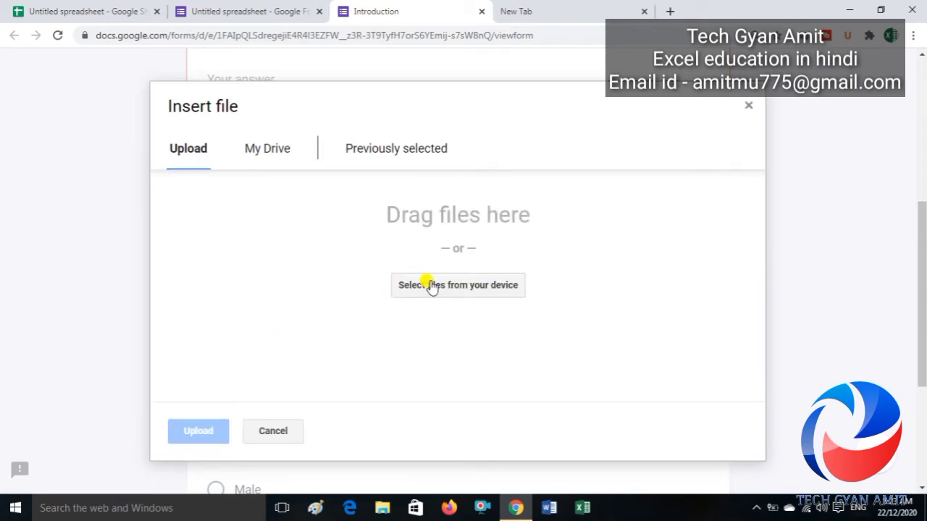
{"action": "left_click", "coordinate": [432, 285]}
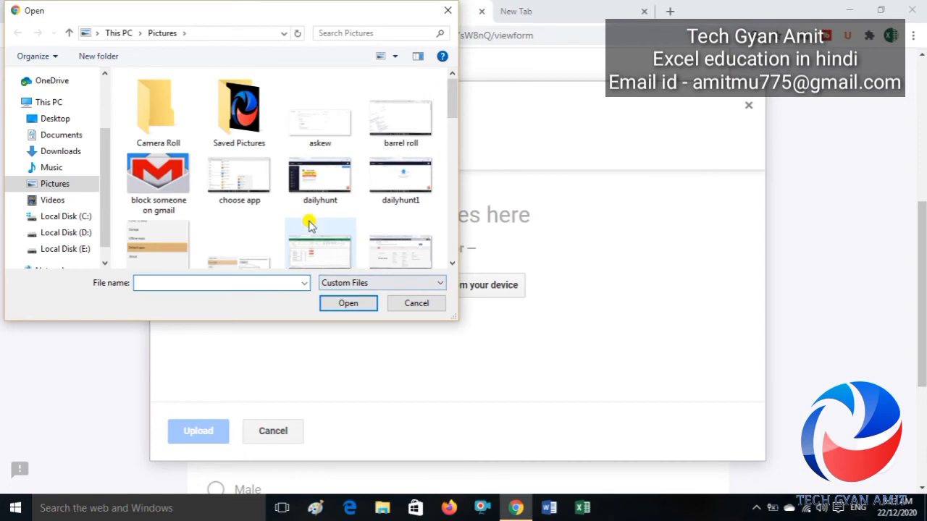
{"action": "double_click", "coordinate": [240, 112]}
{"action": "double_click", "coordinate": [142, 126]}
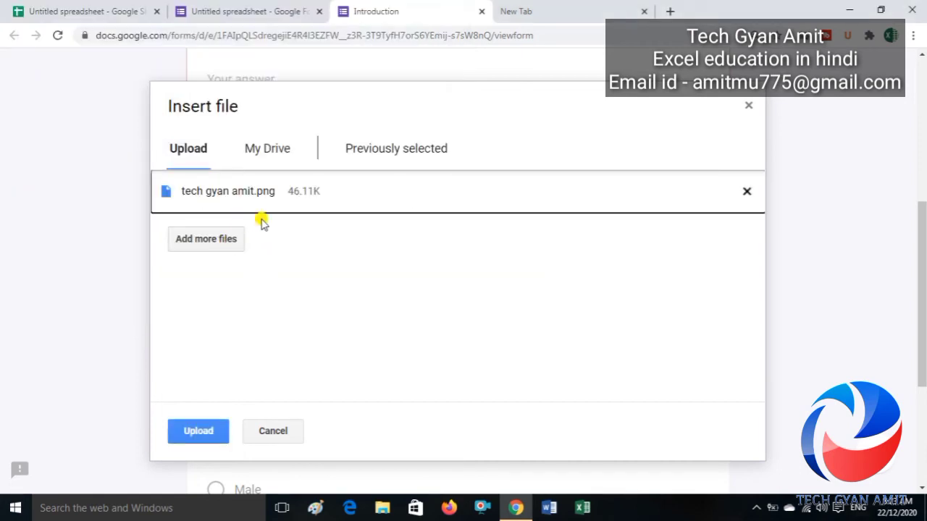
{"action": "left_click", "coordinate": [200, 435]}
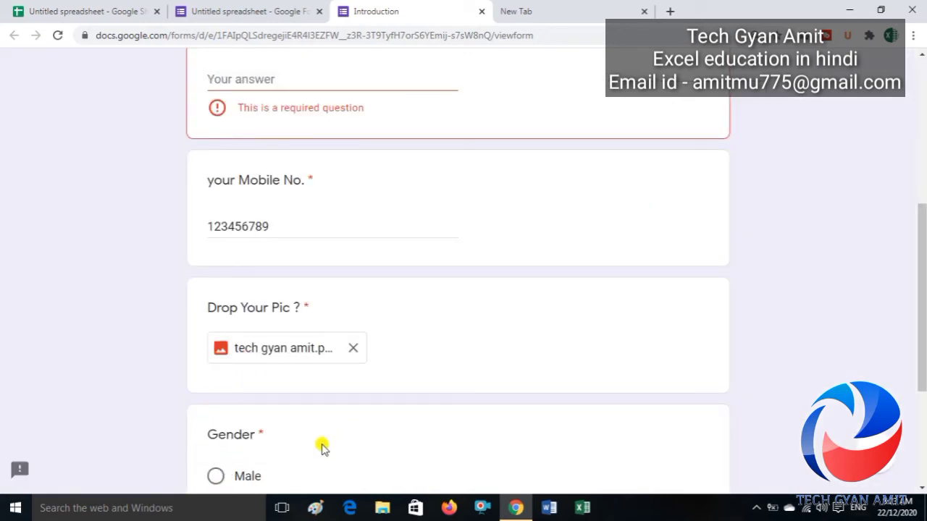
{"action": "left_click_drag", "start_coordinate": [921, 215], "coordinate": [922, 279]}
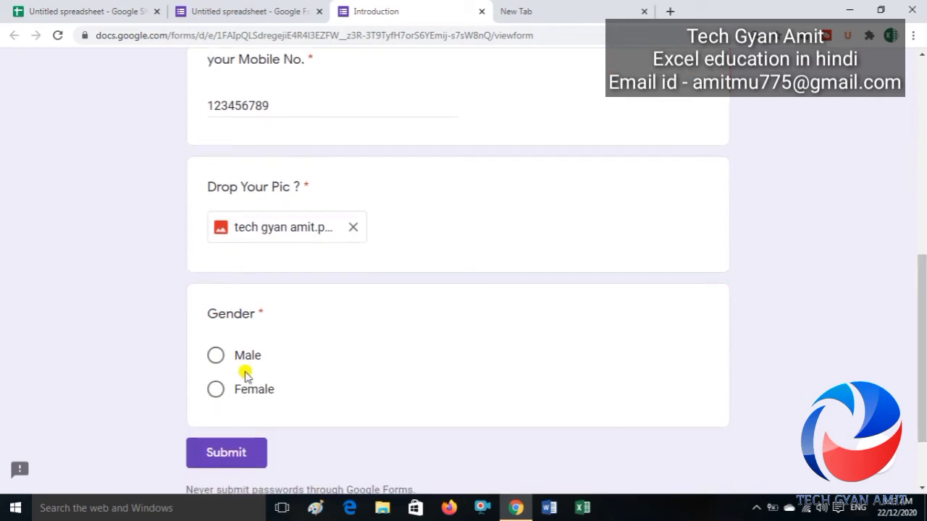
Step: Select Male for Gender, enter the respondent's email address in Email ID, and submit
{"action": "left_click", "coordinate": [215, 358]}
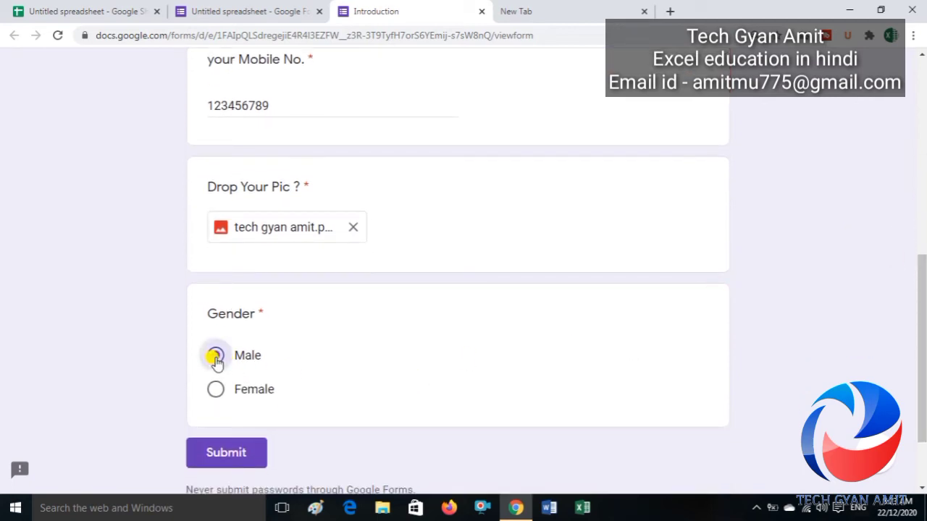
{"action": "left_click", "coordinate": [220, 456]}
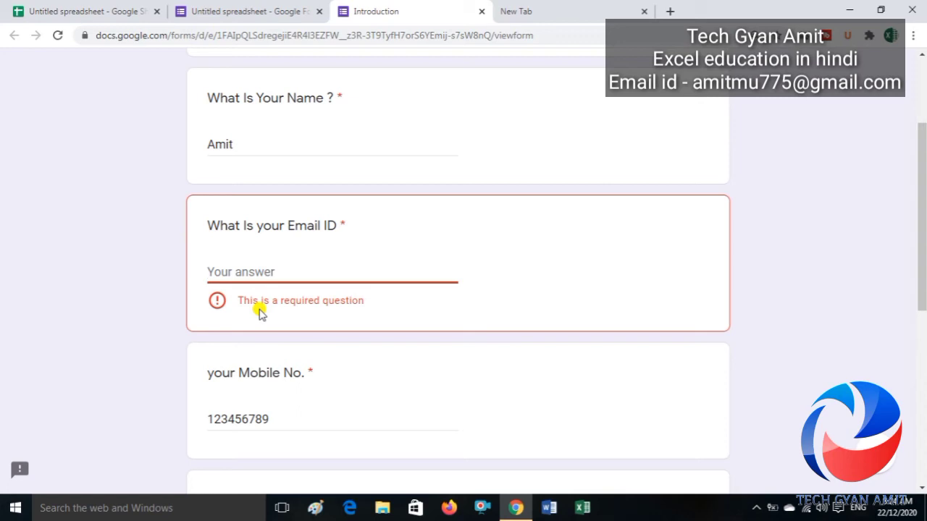
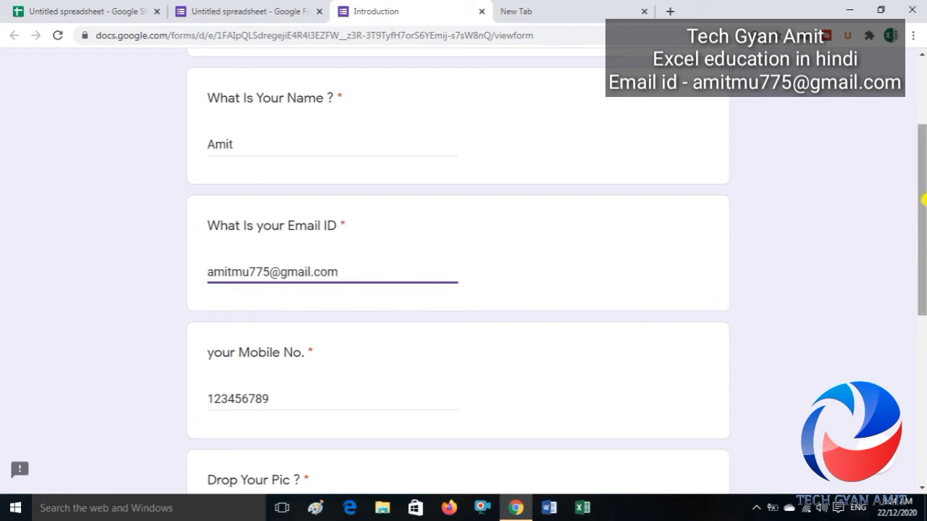
{"action": "left_click_drag", "start_coordinate": [917, 200], "coordinate": [923, 375]}
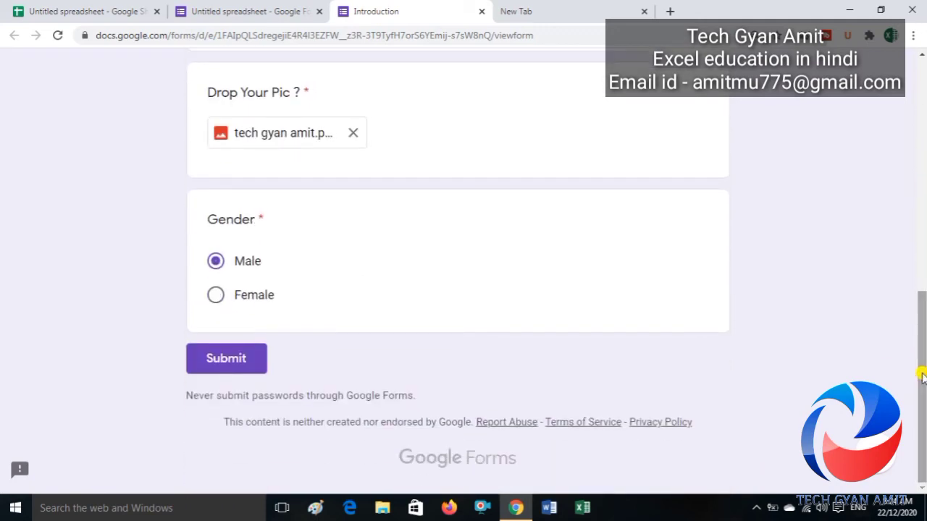
{"action": "left_click", "coordinate": [245, 371]}
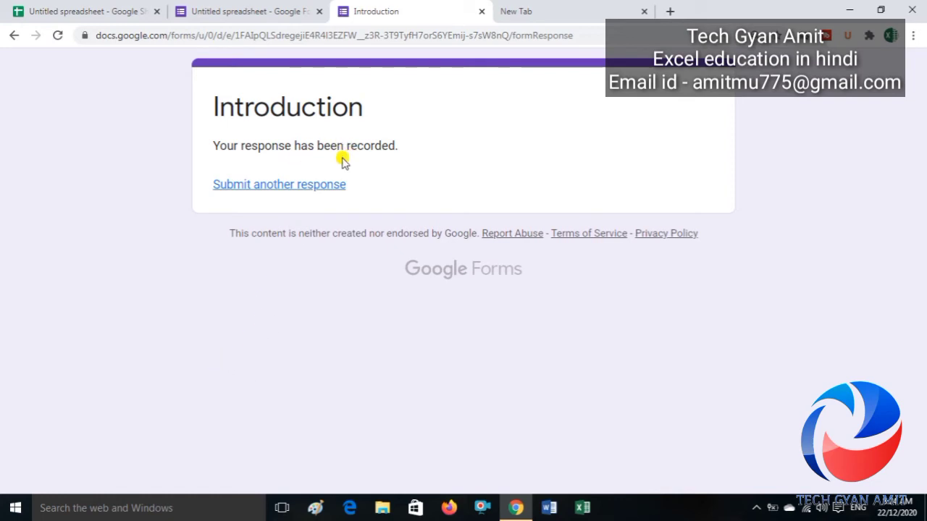
Step: Start a fresh blank Introduction response, then go to the Untitled spreadsheet
{"action": "left_click", "coordinate": [289, 186]}
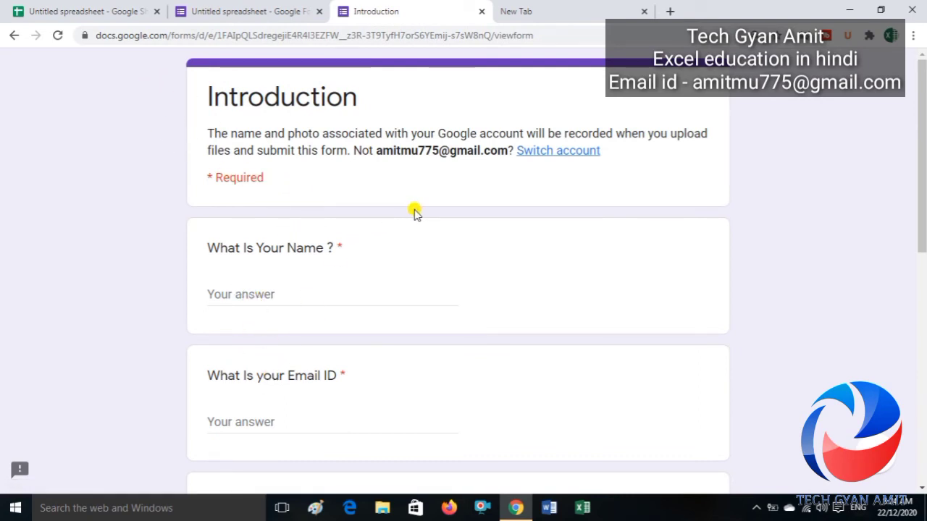
{"action": "left_click", "coordinate": [84, 10]}
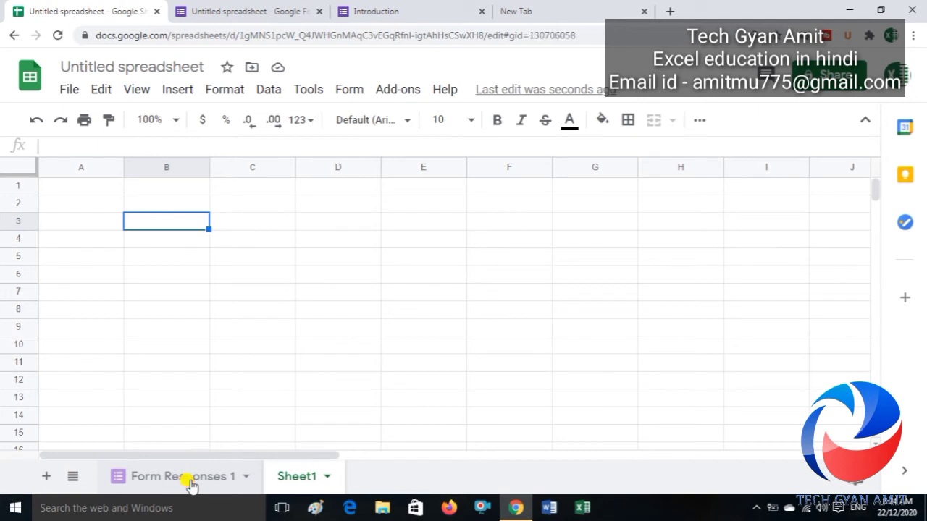
Step: Show the Form Responses 1 sheet with the submitted answers in row 2
{"action": "left_click", "coordinate": [190, 481]}
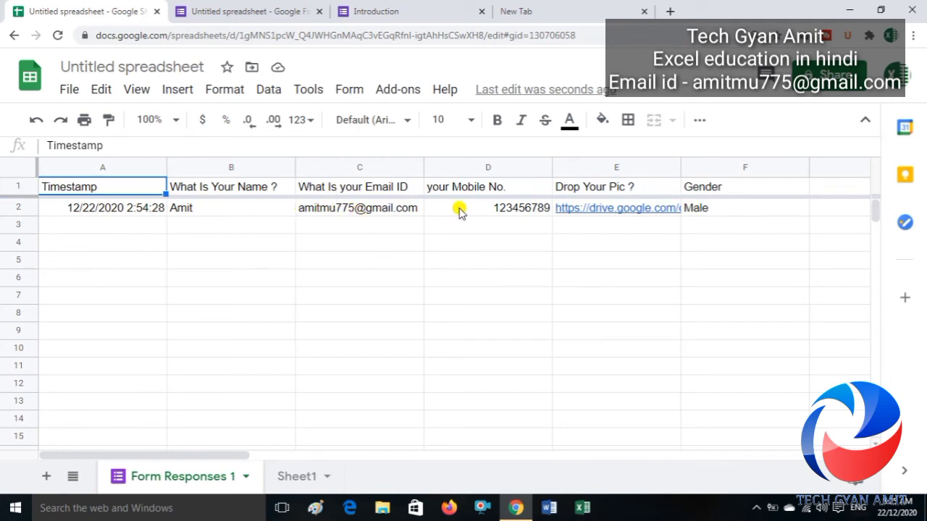
{"action": "mouse_move", "coordinate": [580, 218]}
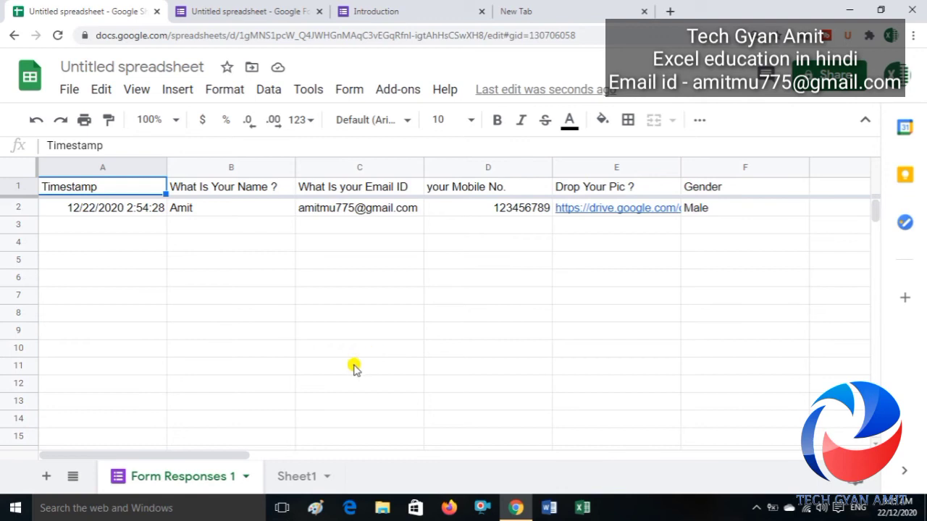
Step: Copy the response into row 3 as a test entry and enter =right(C3,5) in G3
{"action": "left_click_drag", "start_coordinate": [77, 213], "coordinate": [693, 223]}
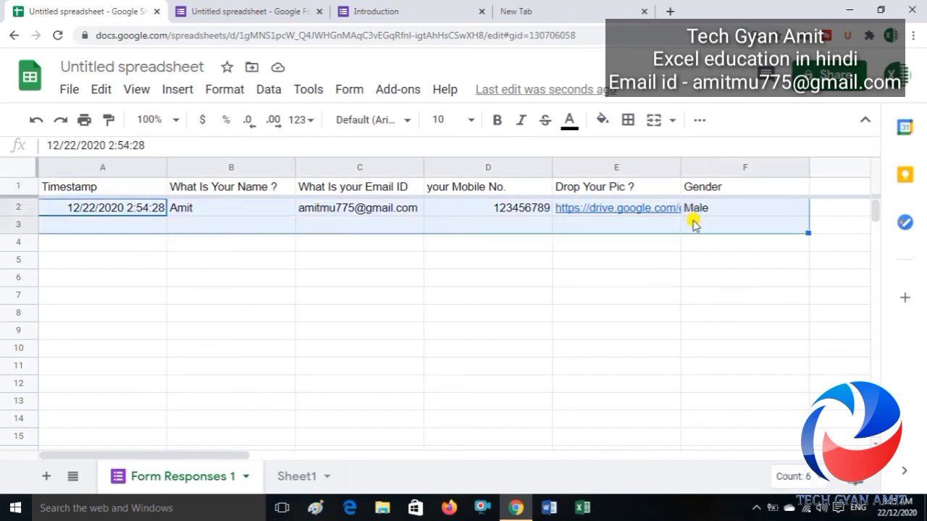
{"action": "key", "text": "ctrl+d"}
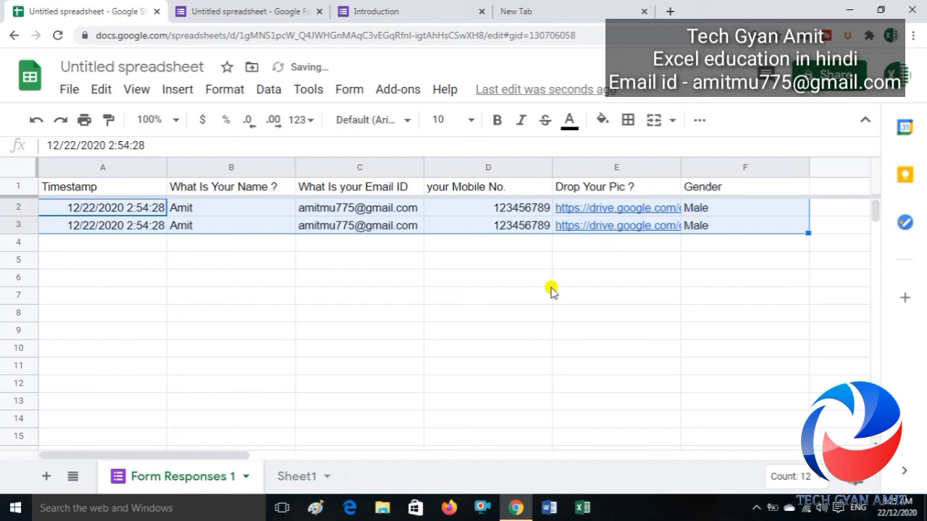
{"action": "left_click", "coordinate": [515, 313]}
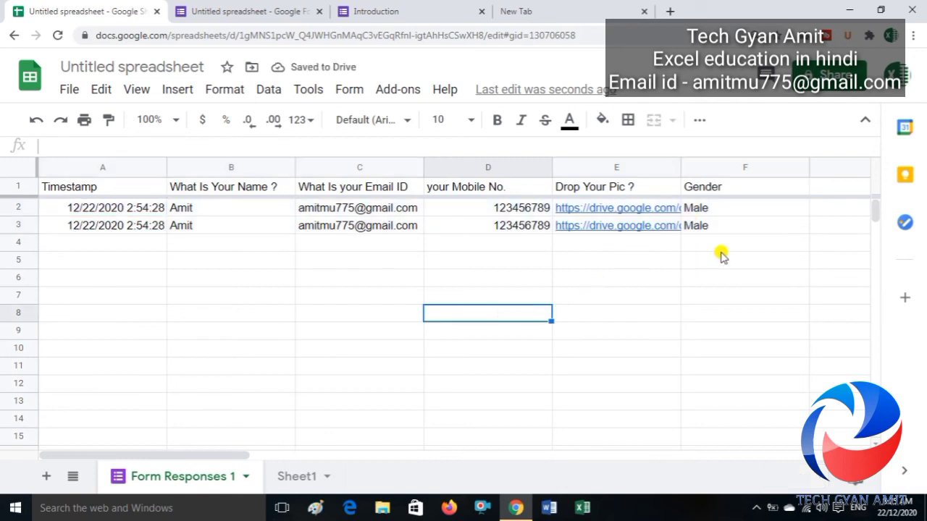
{"action": "left_click", "coordinate": [830, 225]}
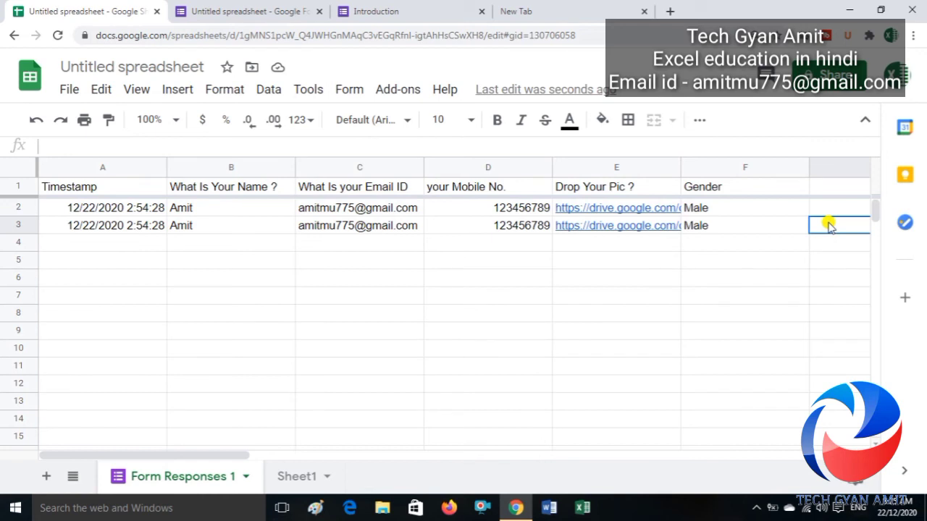
{"action": "type", "text": "=right("}
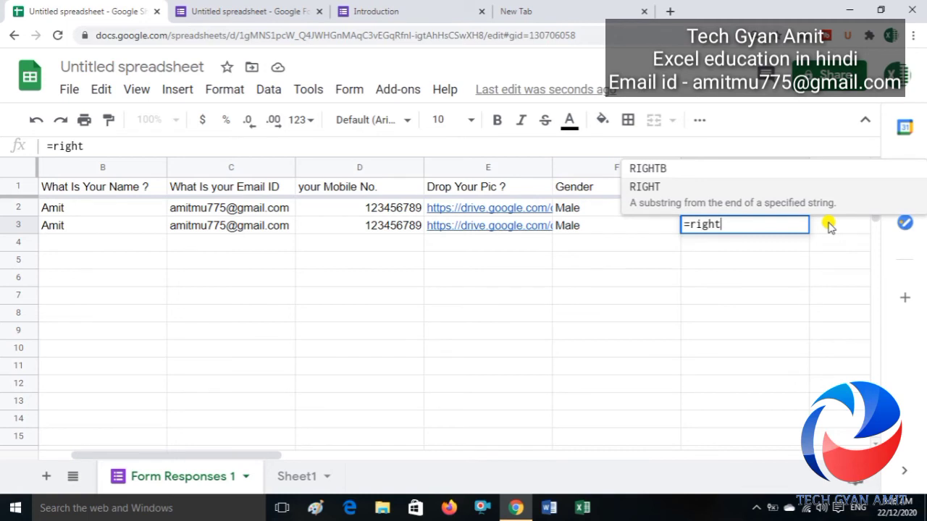
{"action": "left_click", "coordinate": [255, 225]}
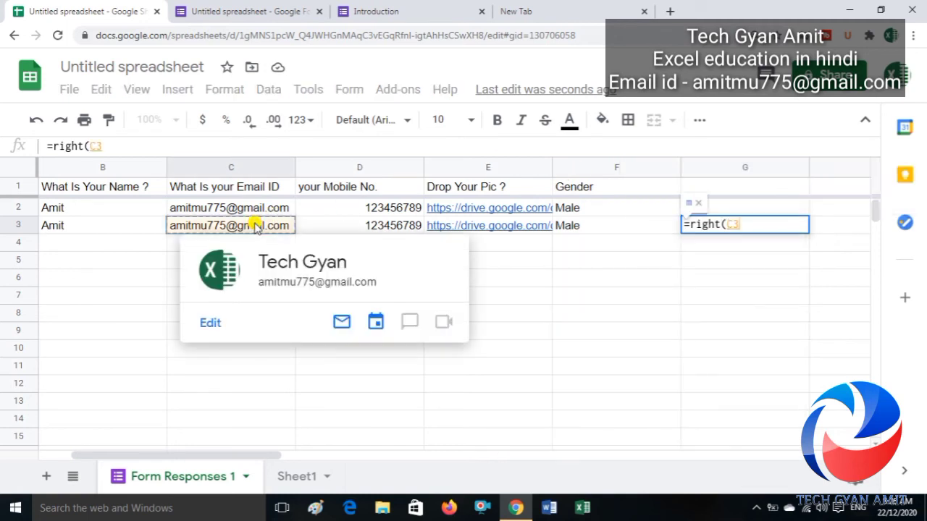
{"action": "type", "text": ",5"}
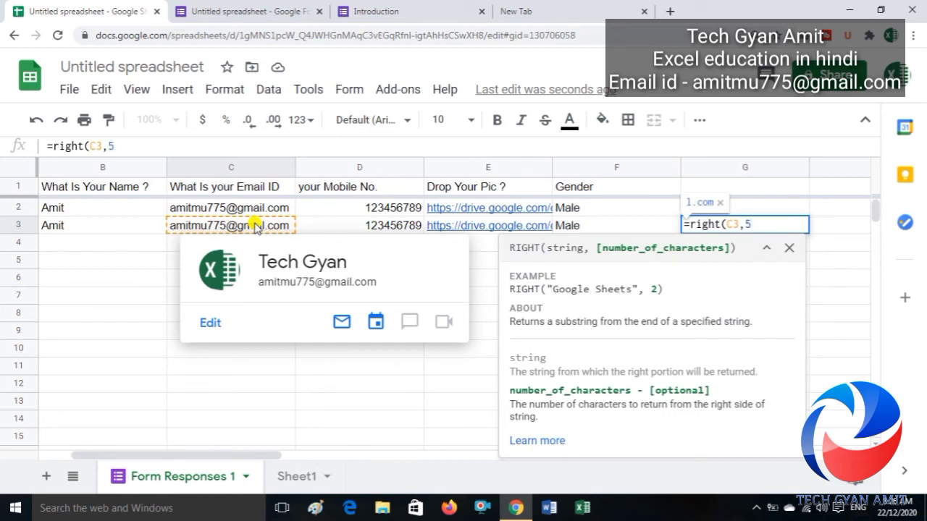
{"action": "type", "text": ")"}
{"action": "key", "text": "Return"}
Step: Copy the G3 formula down through G6 and check the results in G4 and G5
{"action": "key", "text": "Up"}
{"action": "key", "text": "ctrl+c"}
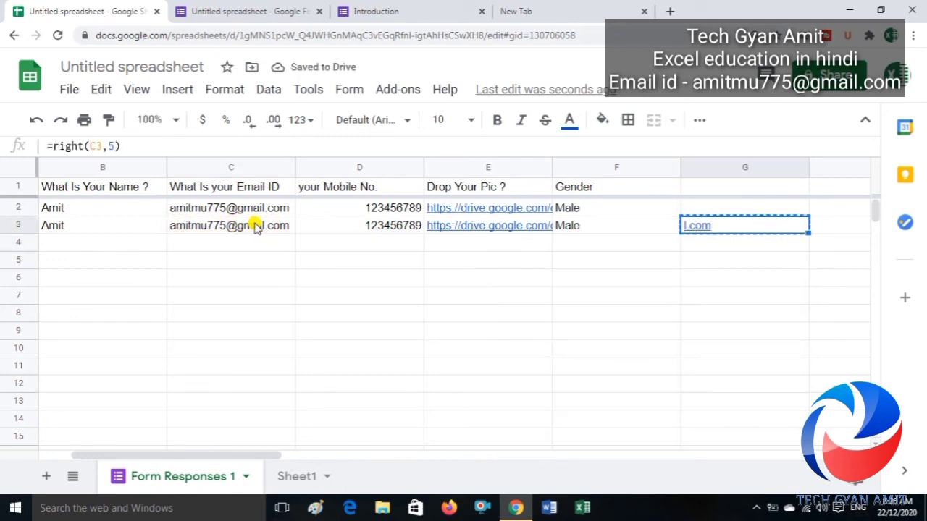
{"action": "key", "text": "shift+Down"}
{"action": "key", "text": "shift+Down"}
{"action": "key", "text": "shift+Down"}
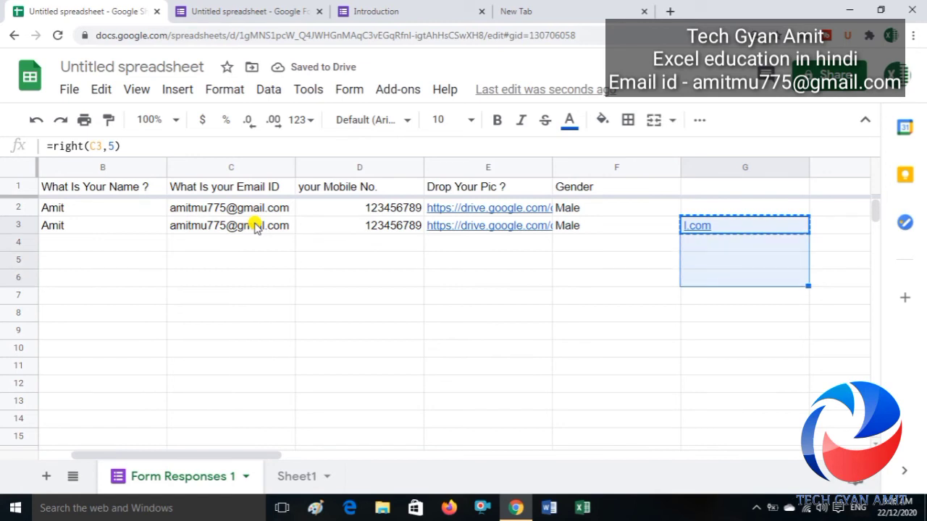
{"action": "key", "text": "ctrl+v"}
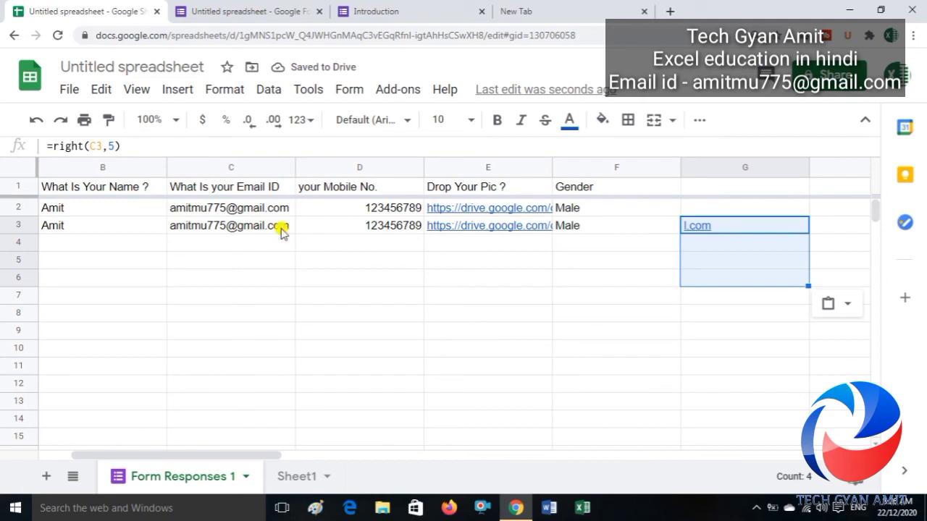
{"action": "left_click", "coordinate": [706, 243]}
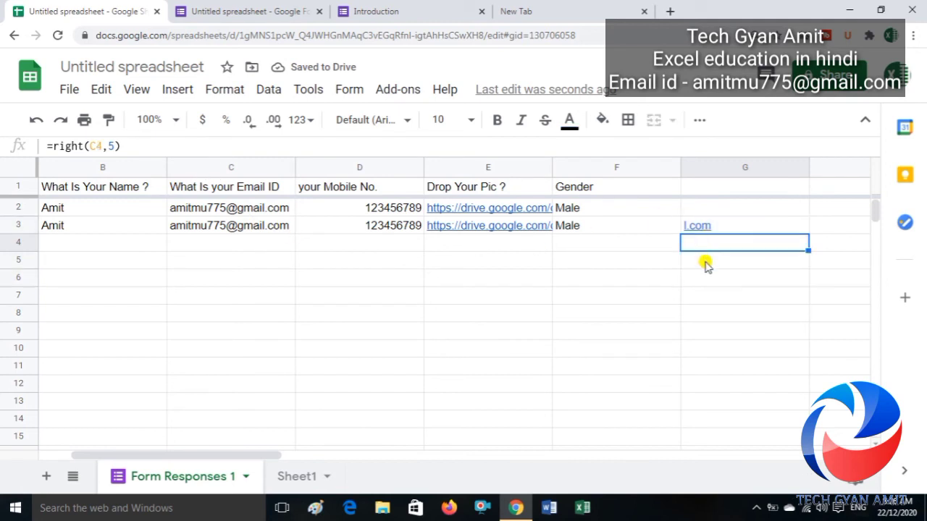
{"action": "left_click", "coordinate": [705, 262]}
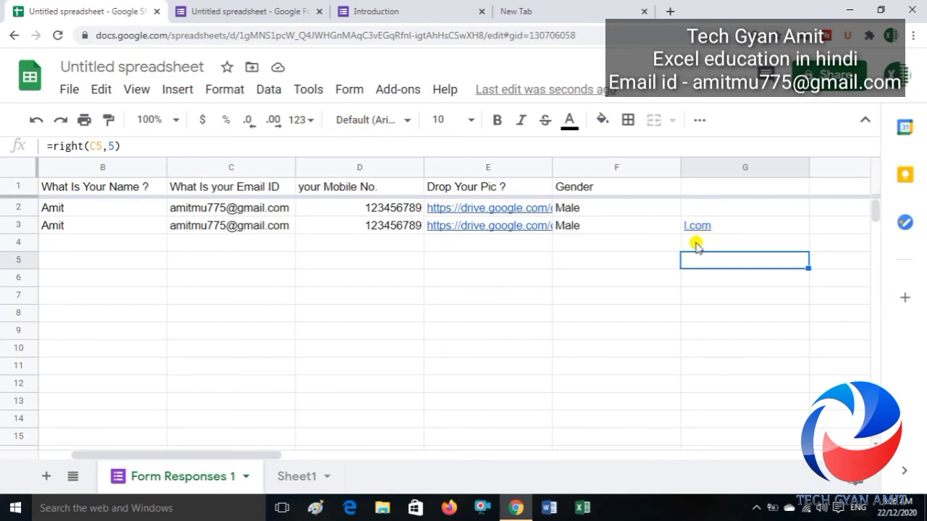
Step: In the Introduction form, enter a test name, email address and mobile number
{"action": "left_click", "coordinate": [406, 10]}
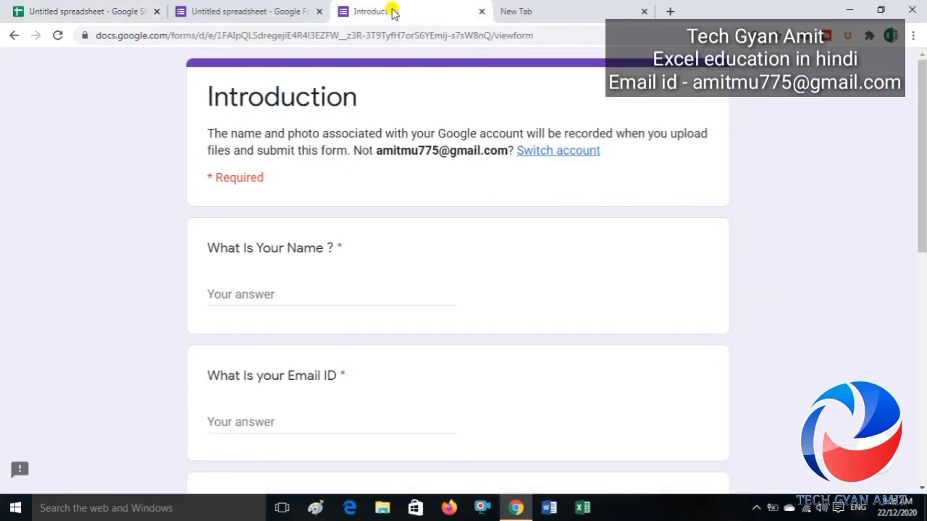
{"action": "left_click", "coordinate": [272, 295]}
{"action": "type", "text": "amit1"}
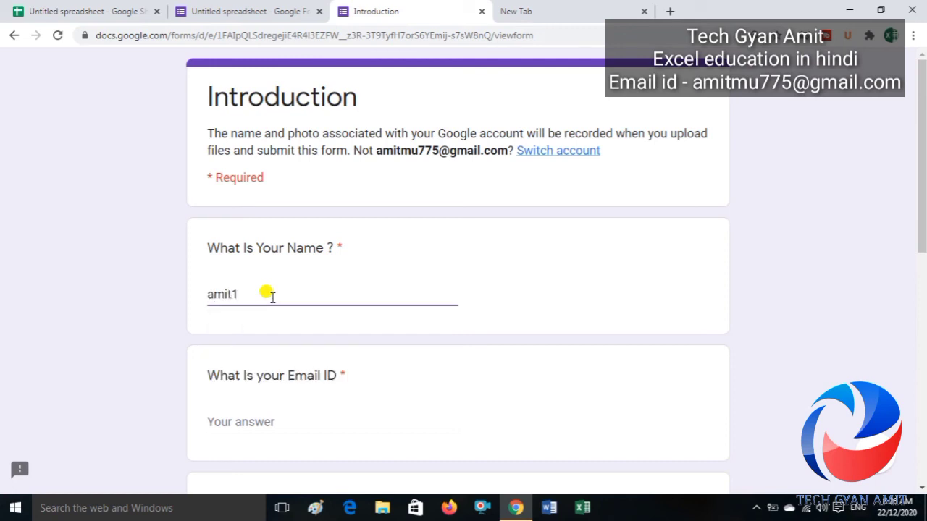
{"action": "left_click", "coordinate": [244, 416]}
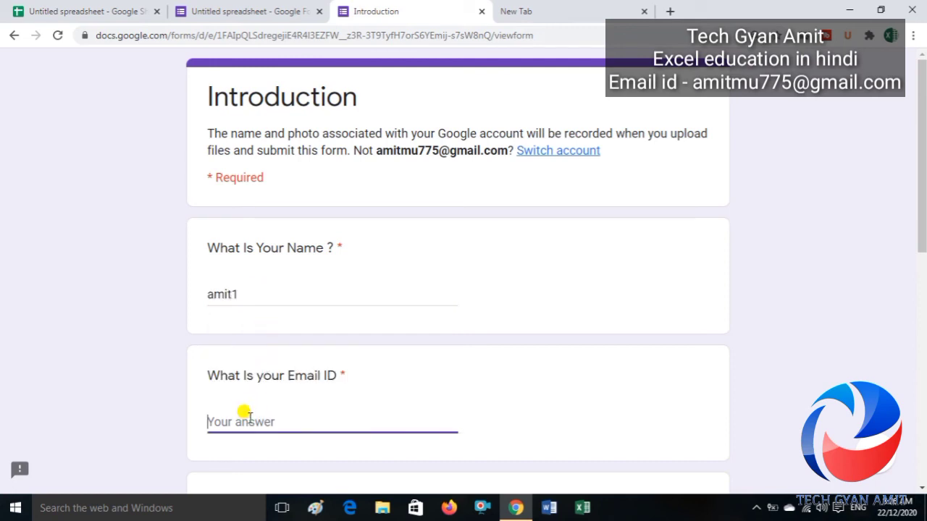
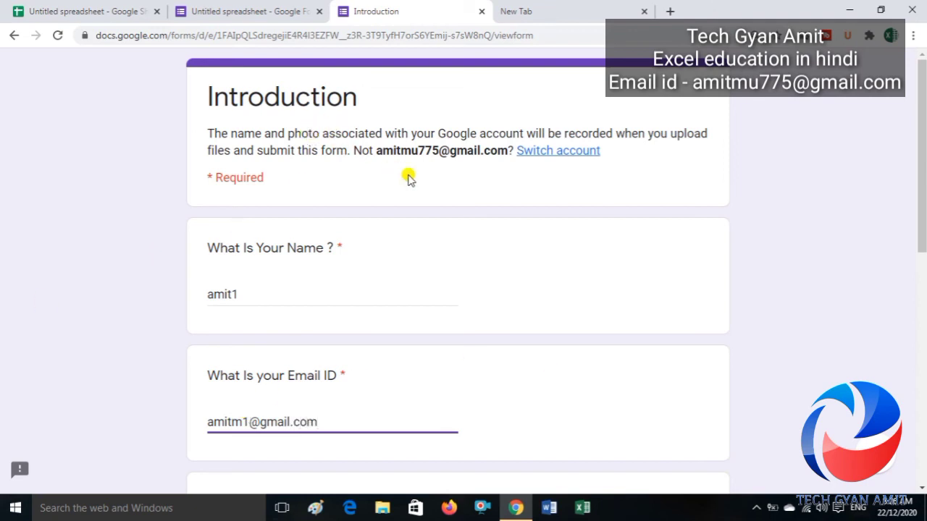
{"action": "left_click_drag", "start_coordinate": [922, 128], "coordinate": [921, 227]}
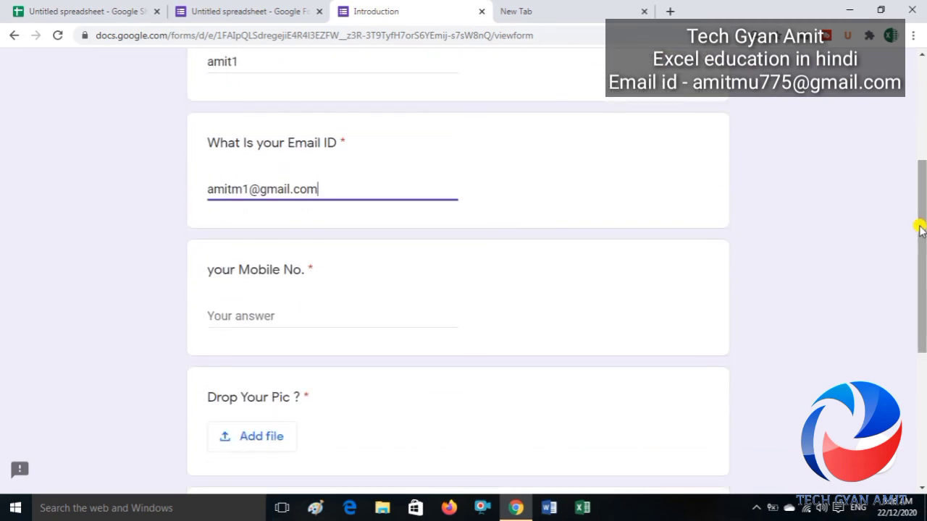
{"action": "left_click", "coordinate": [314, 320]}
{"action": "type", "text": "57"}
{"action": "scroll", "coordinate": [314, 319], "scroll_direction": "up", "scroll_amount": 2}
{"action": "scroll", "coordinate": [311, 316], "scroll_direction": "down", "scroll_amount": 5}
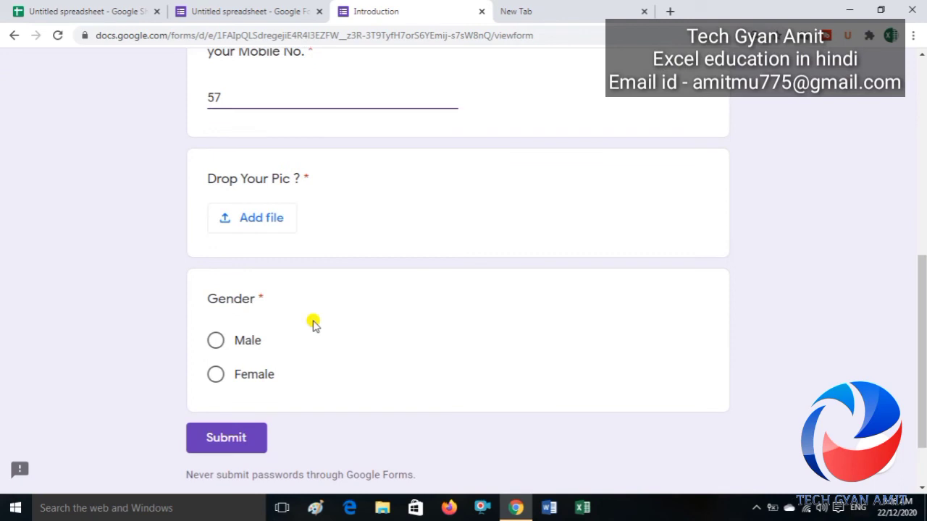
Step: Attach tech gyan amit.png, choose Male, submit, and return to the response spreadsheet
{"action": "left_click", "coordinate": [262, 225]}
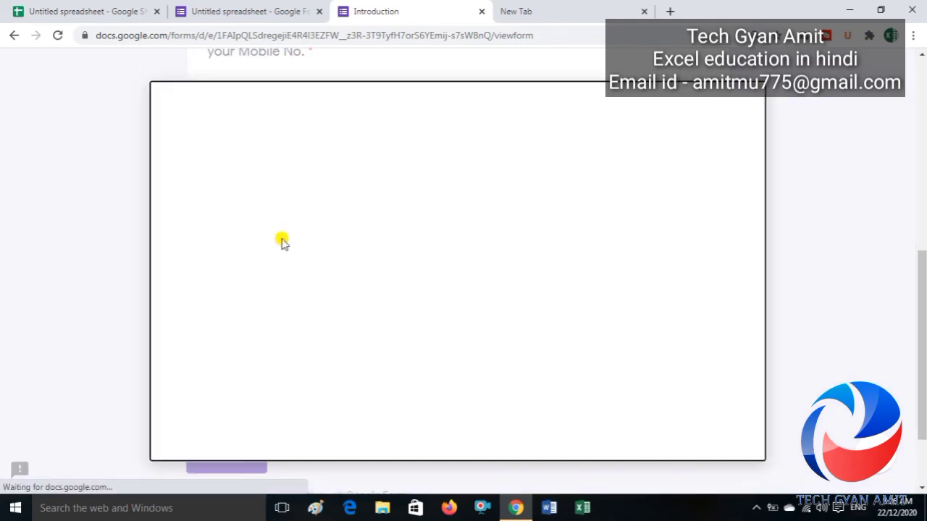
{"action": "left_click", "coordinate": [443, 285]}
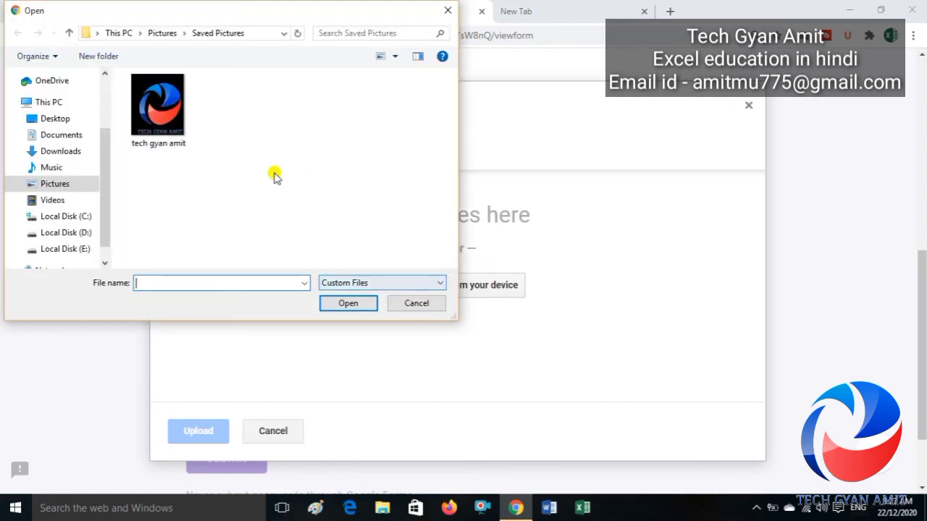
{"action": "left_click", "coordinate": [156, 125]}
{"action": "double_click", "coordinate": [156, 126]}
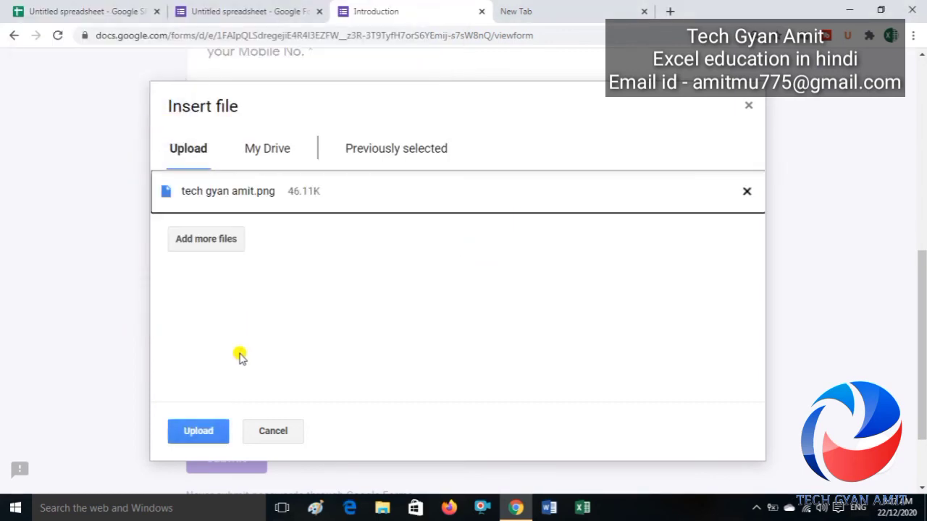
{"action": "left_click", "coordinate": [196, 436]}
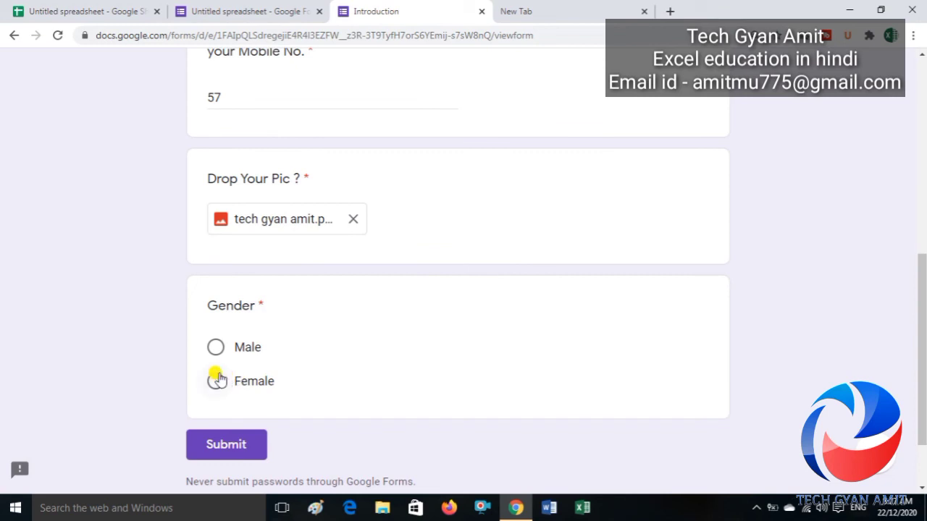
{"action": "left_click", "coordinate": [215, 345]}
{"action": "left_click", "coordinate": [230, 455]}
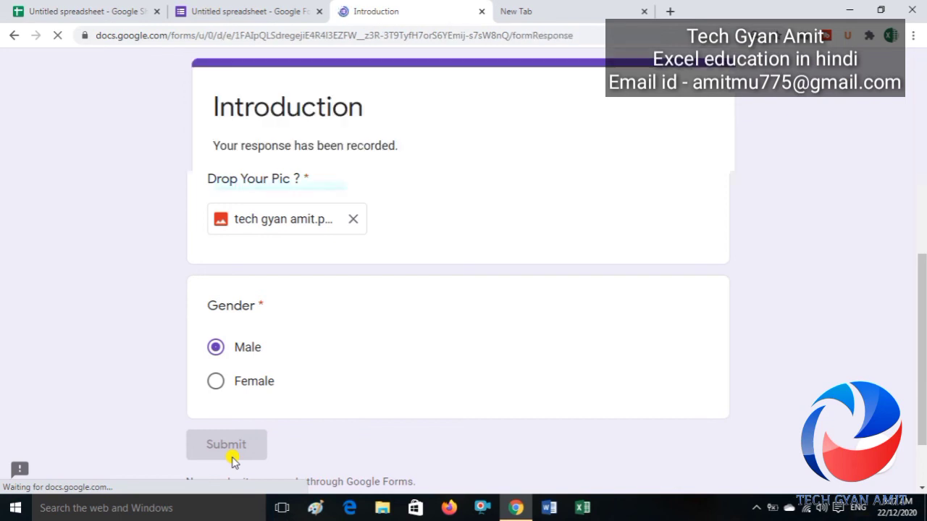
{"action": "left_click", "coordinate": [88, 10]}
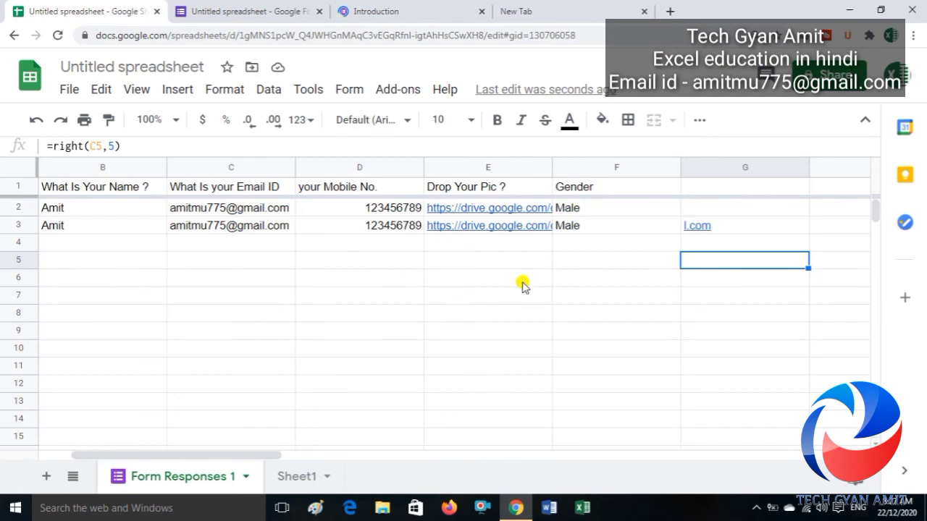
Step: Inspect G4, G5 and G3 to confirm the formulas shifted down, leaving G3 blank
{"action": "left_click", "coordinate": [701, 243]}
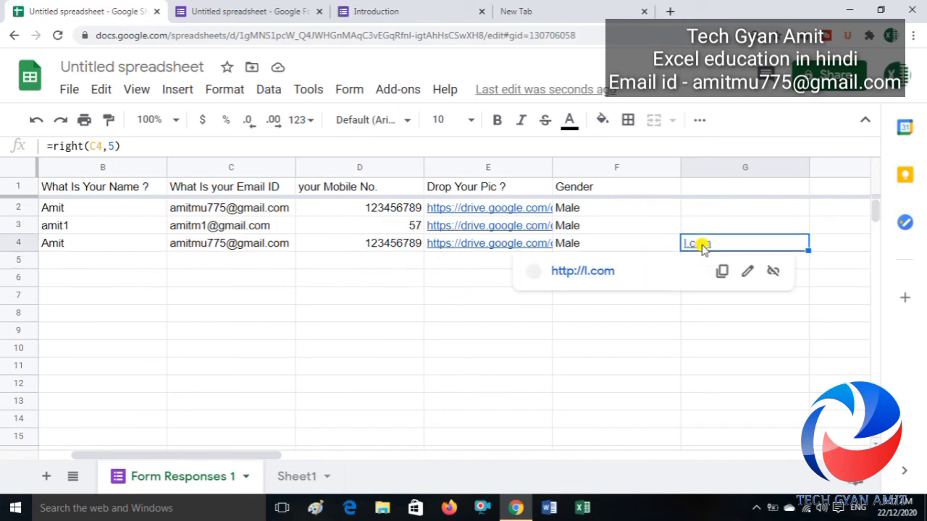
{"action": "left_click", "coordinate": [618, 316]}
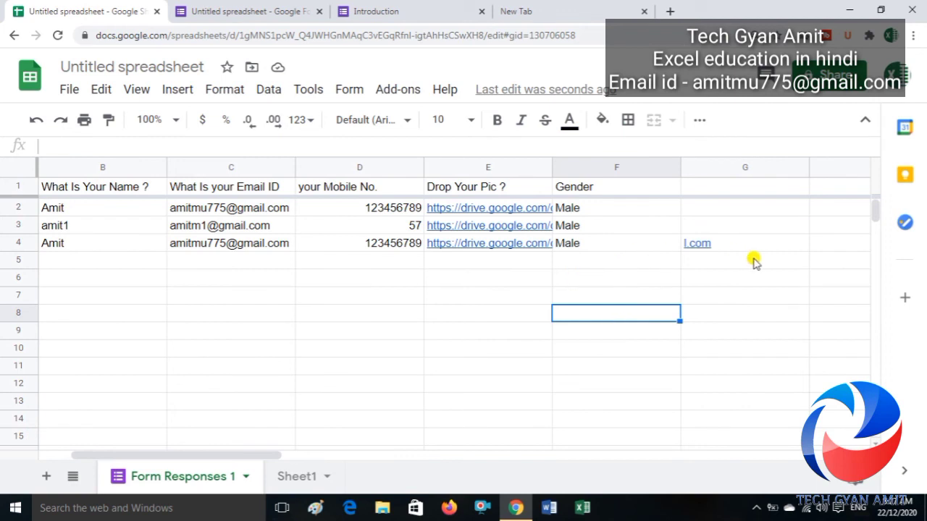
{"action": "left_click", "coordinate": [728, 244]}
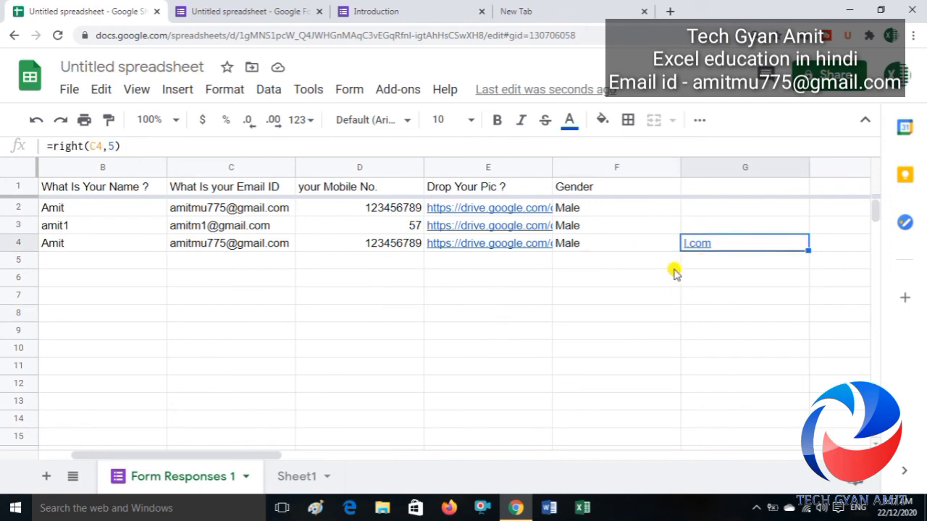
{"action": "left_click", "coordinate": [698, 261]}
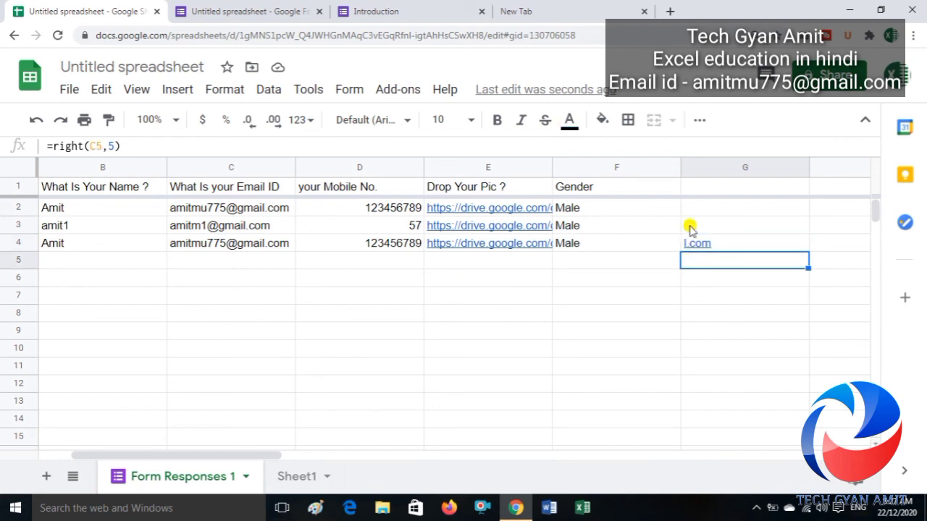
{"action": "left_click", "coordinate": [691, 227]}
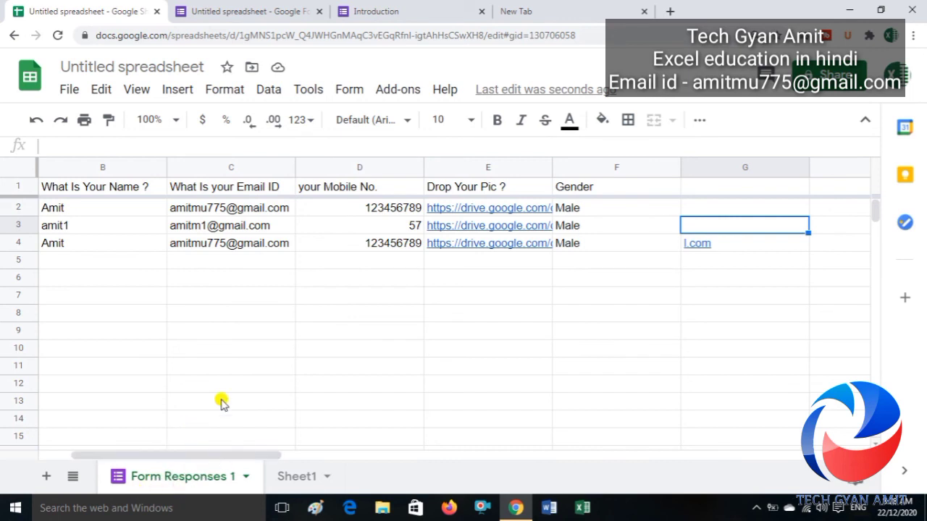
{"action": "right_click", "coordinate": [184, 481]}
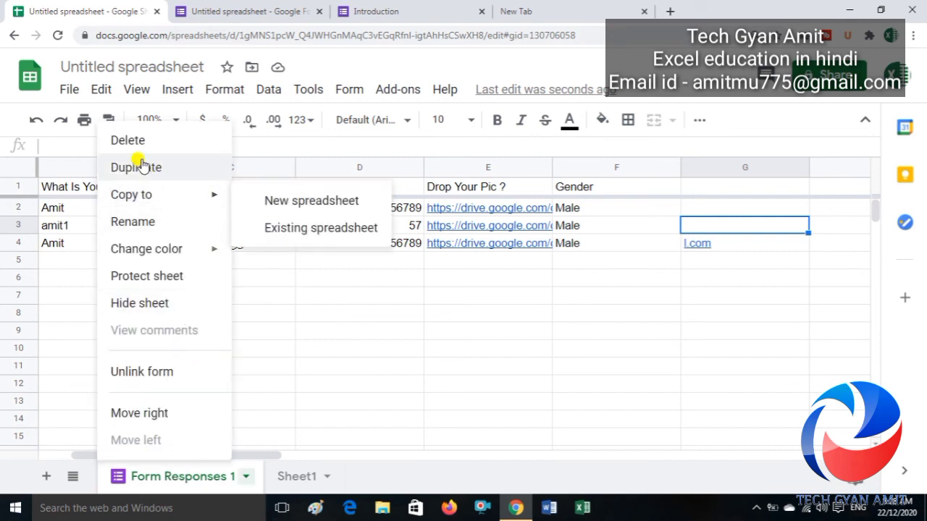
{"action": "left_click", "coordinate": [130, 142]}
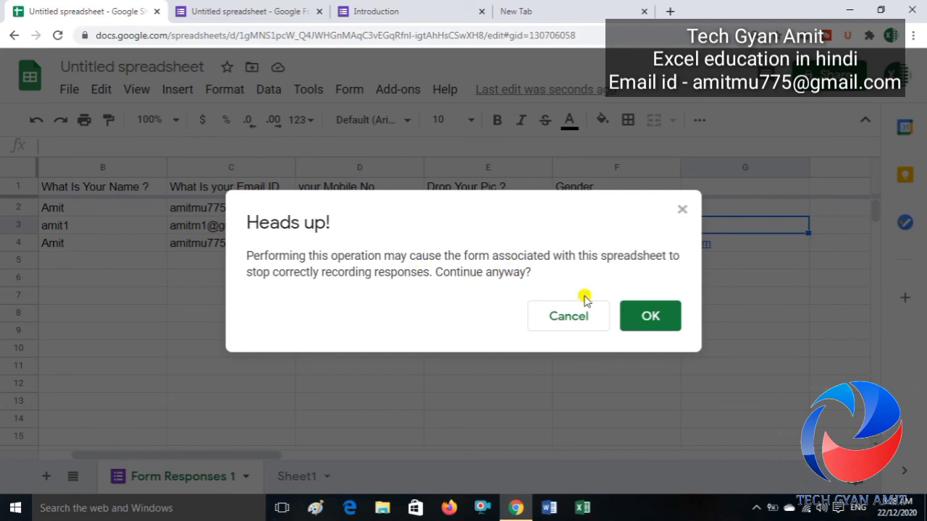
{"action": "left_click", "coordinate": [638, 312]}
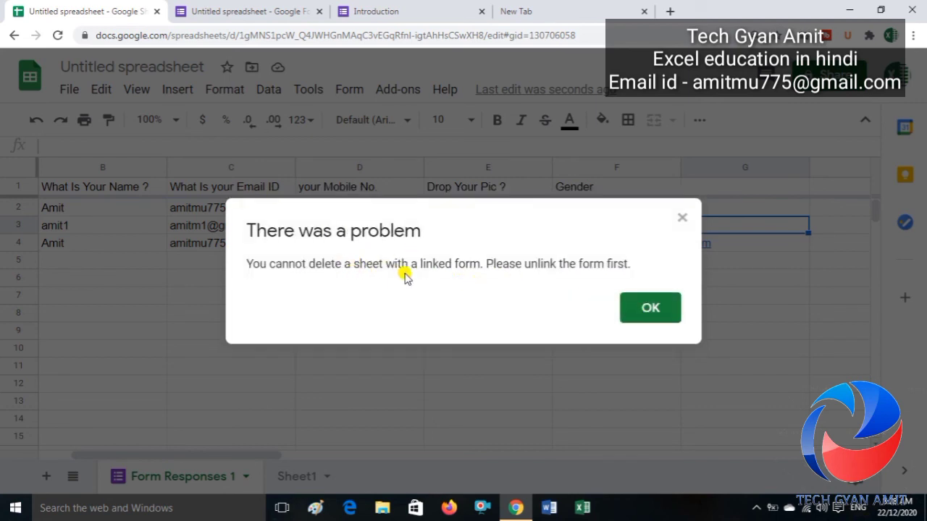
{"action": "left_click", "coordinate": [683, 219]}
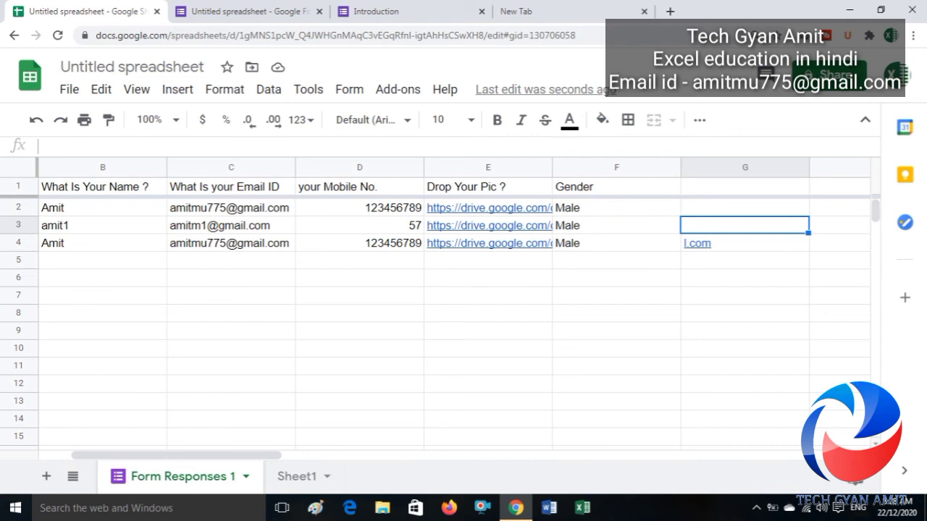
{"action": "right_click", "coordinate": [158, 480]}
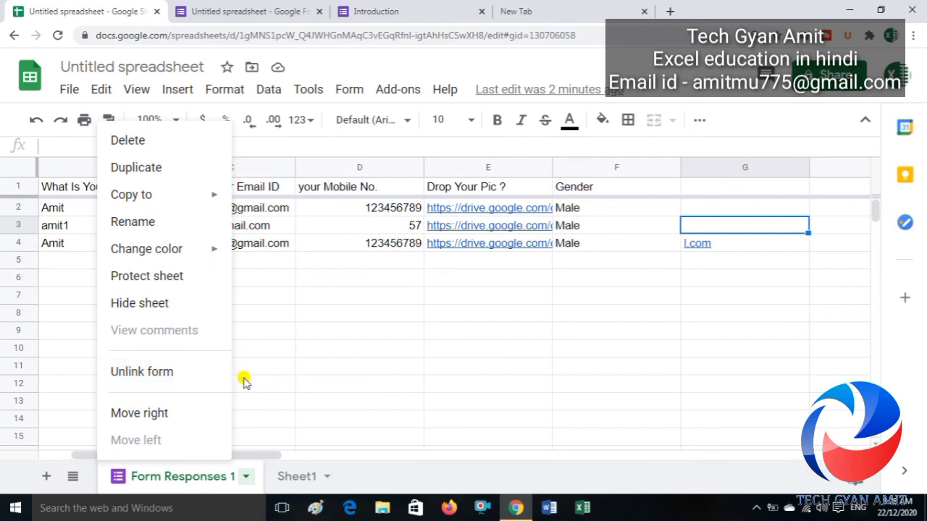
{"action": "left_click", "coordinate": [294, 368]}
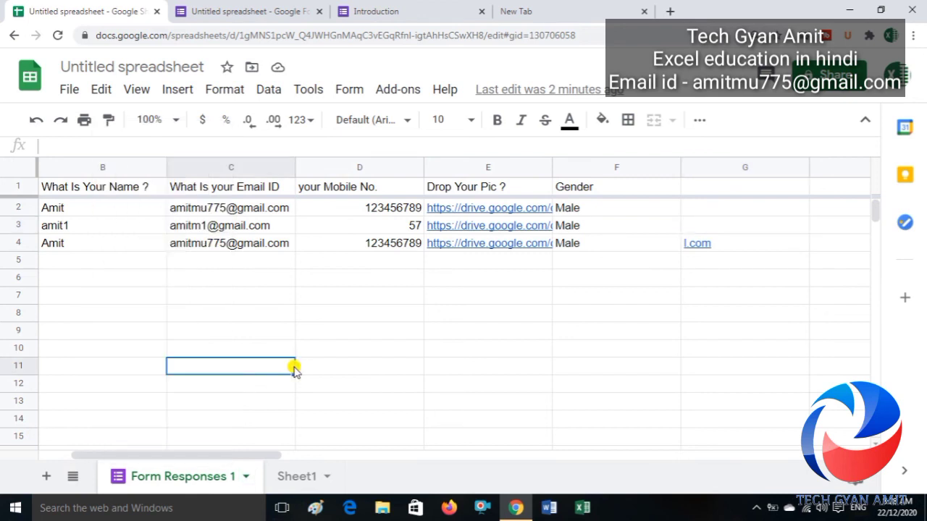